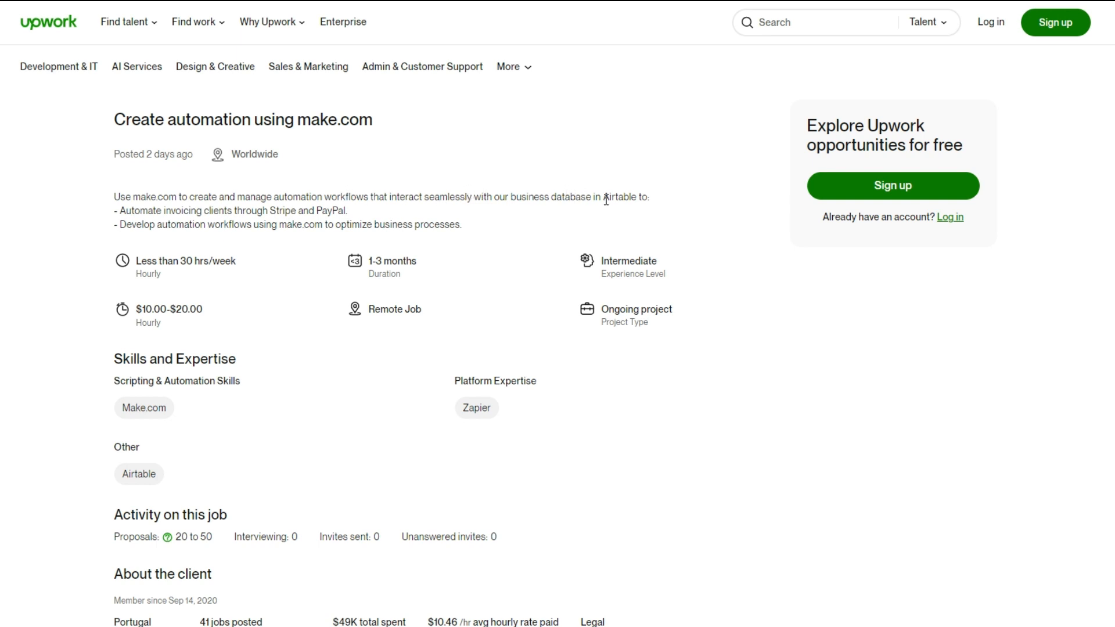
# Review the Upwork job description, highlighting the Airtable database and the requirement to automate client invoicing through Stripe and PayPal
pyautogui.moveTo(604, 197); pyautogui.dragTo(641, 197)
pyautogui.click(352, 217)
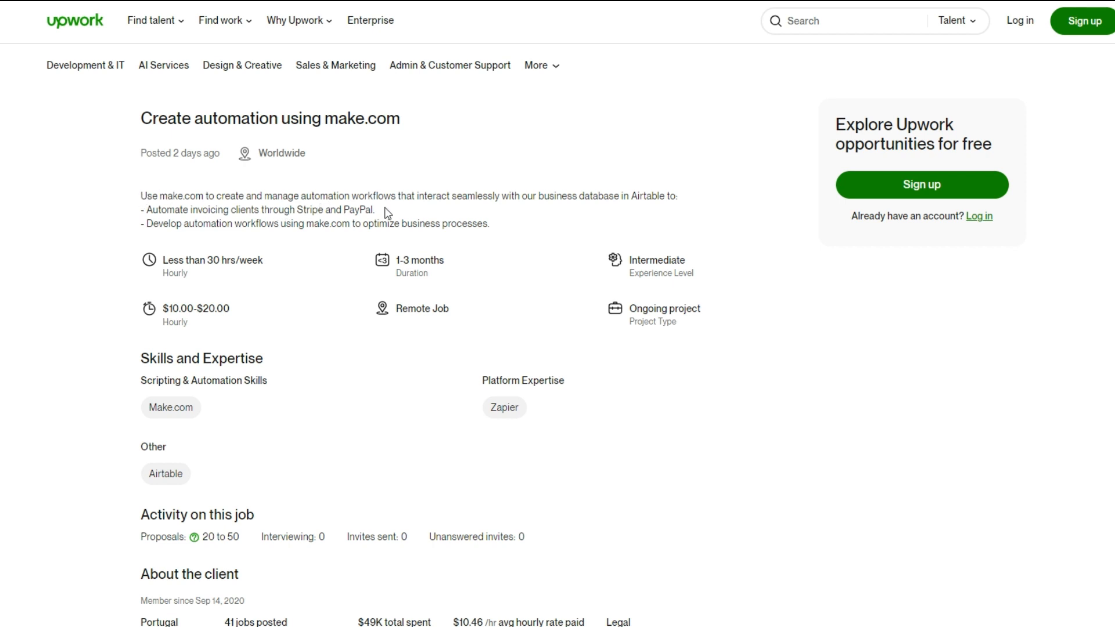
pyautogui.moveTo(147, 210); pyautogui.dragTo(325, 209)
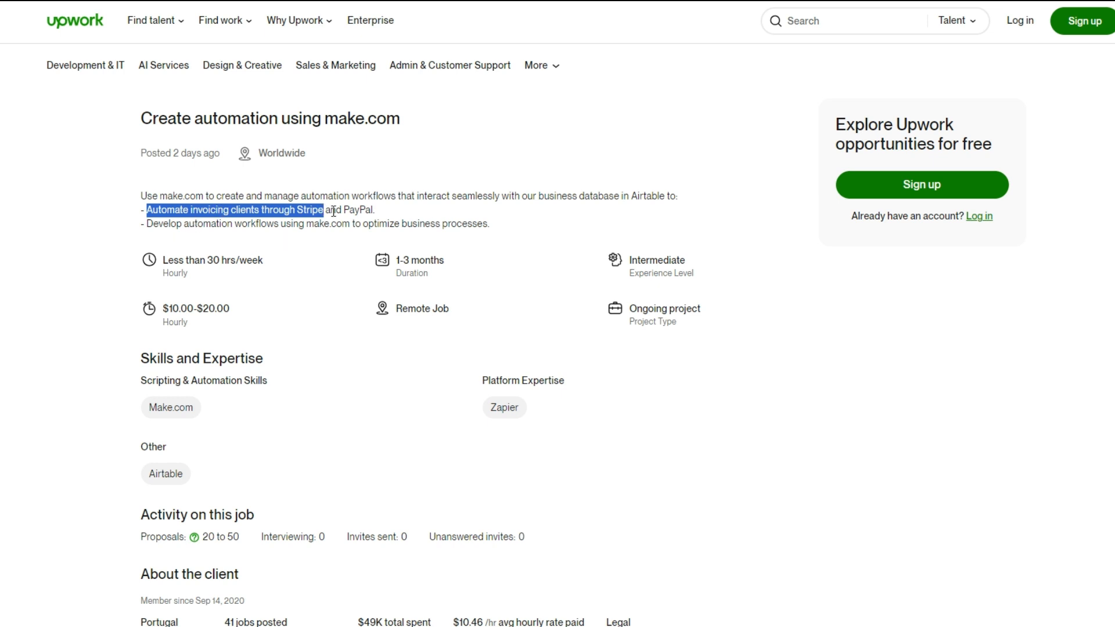
pyautogui.moveTo(343, 212); pyautogui.dragTo(388, 212)
pyautogui.click(388, 212)
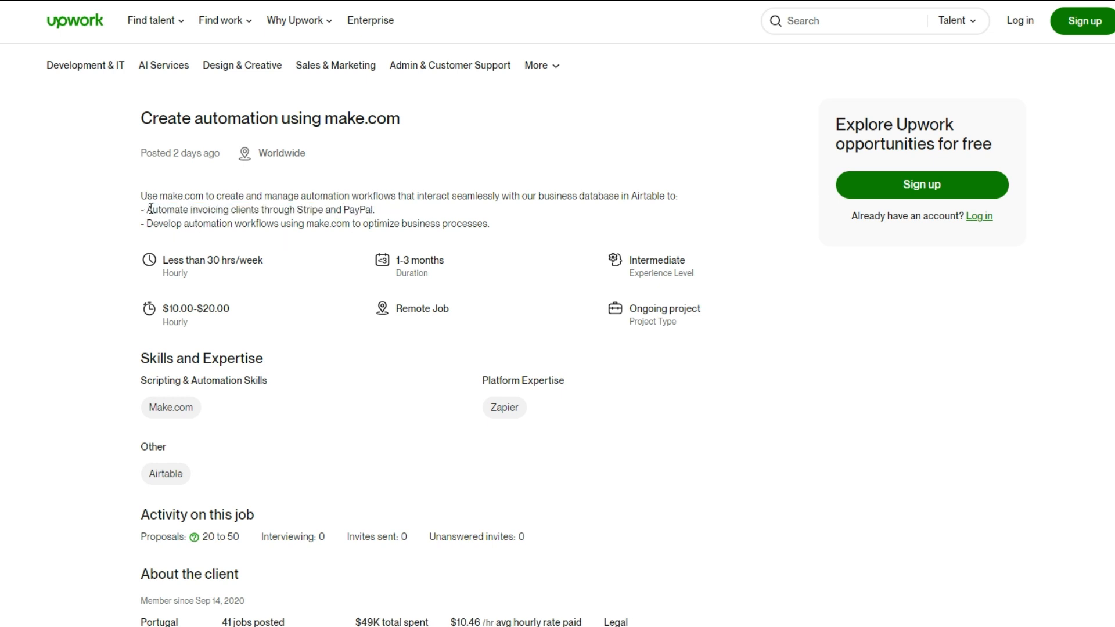
pyautogui.moveTo(147, 210); pyautogui.dragTo(312, 213)
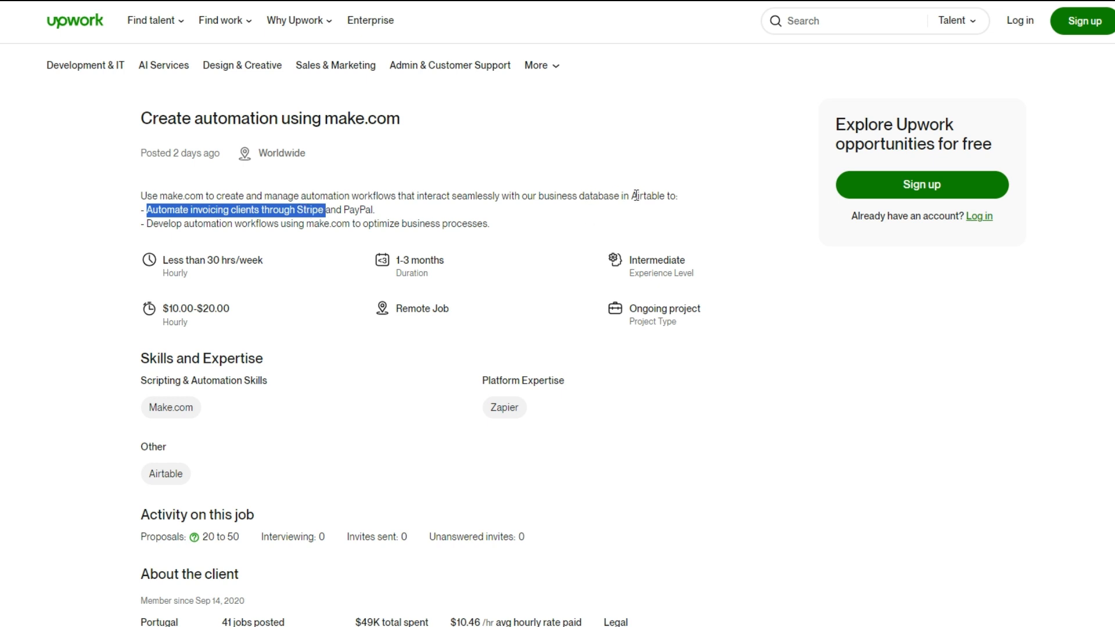
pyautogui.moveTo(632, 195); pyautogui.dragTo(668, 196)
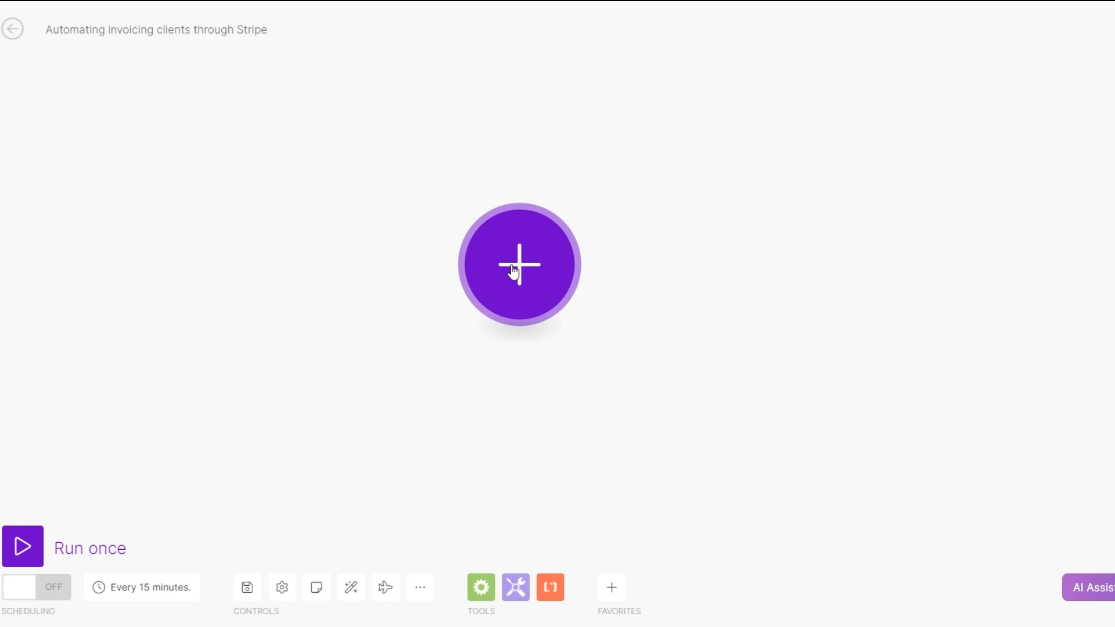
# Switch to the Make scenario for Stripe invoicing and add Airtable Watch Records as its trigger module
pyautogui.click(513, 271)
pyautogui.click(606, 397)
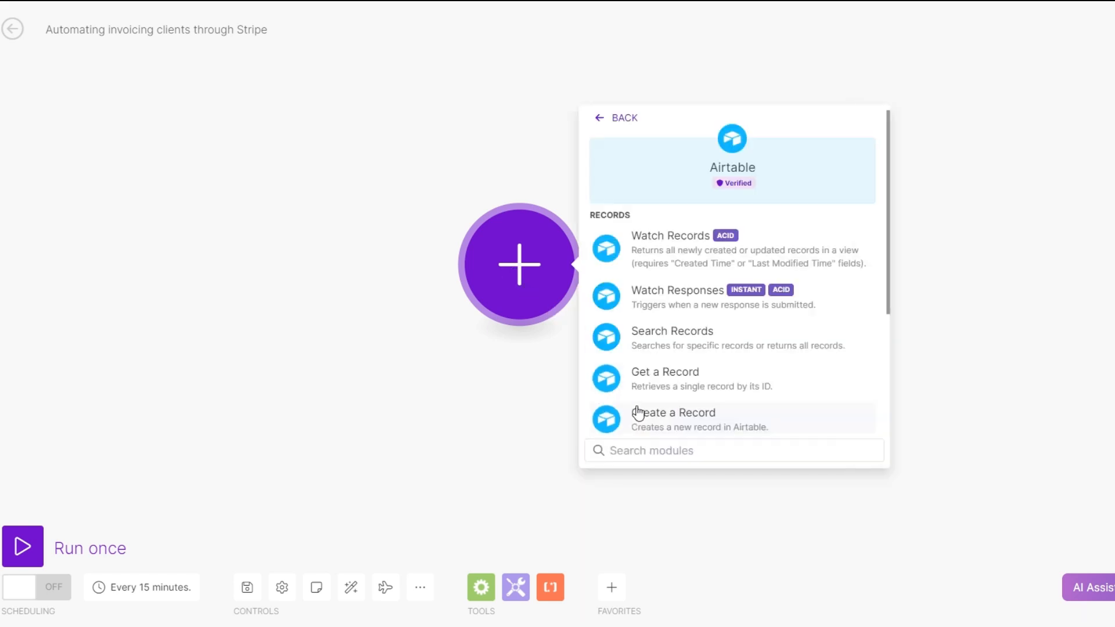
pyautogui.click(694, 247)
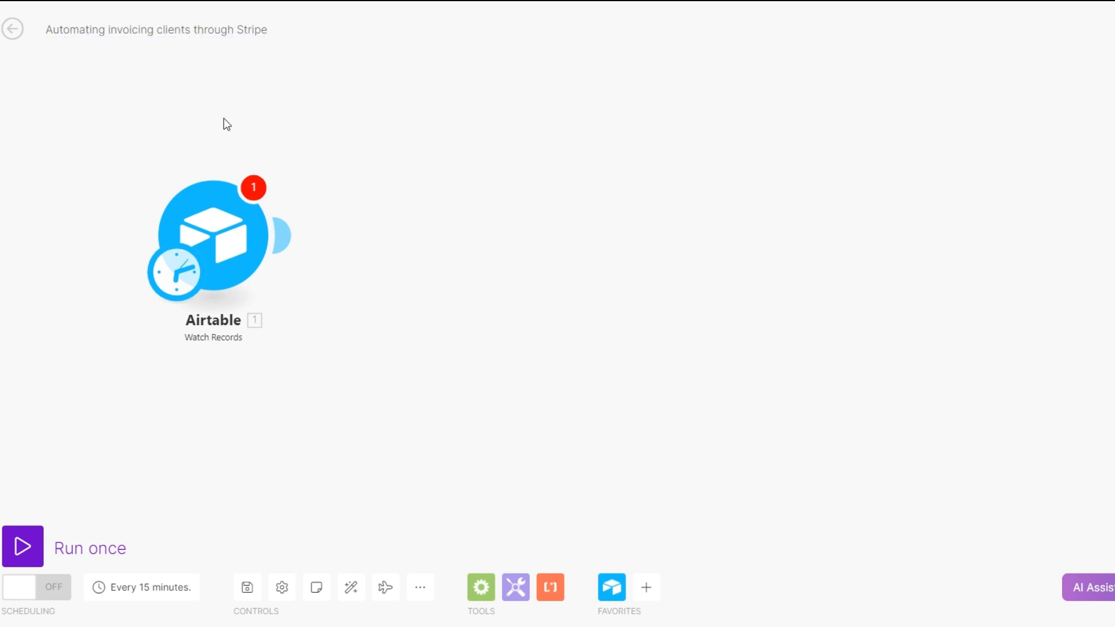
# Add a Stripe Watch Events module after the Airtable trigger
pyautogui.click(282, 235)
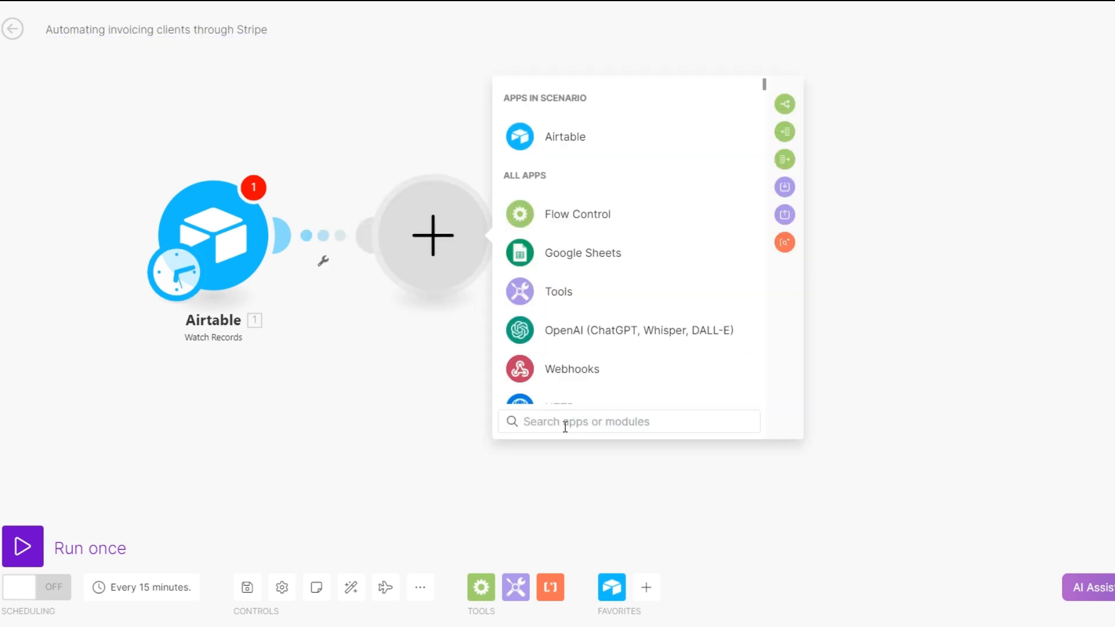
pyautogui.write('stripe')
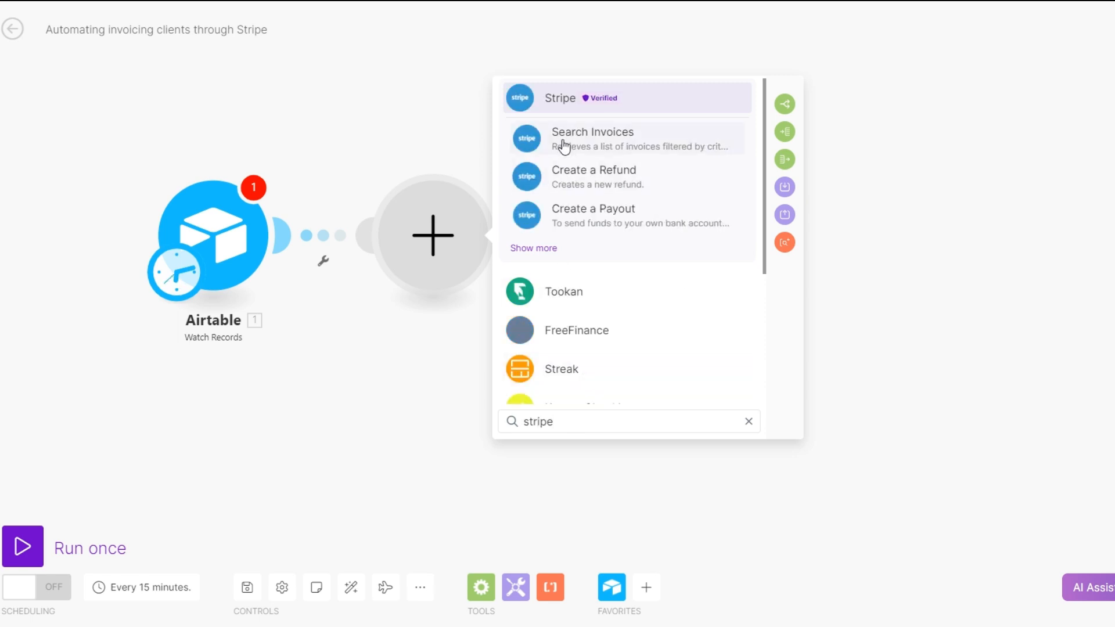
pyautogui.click(555, 98)
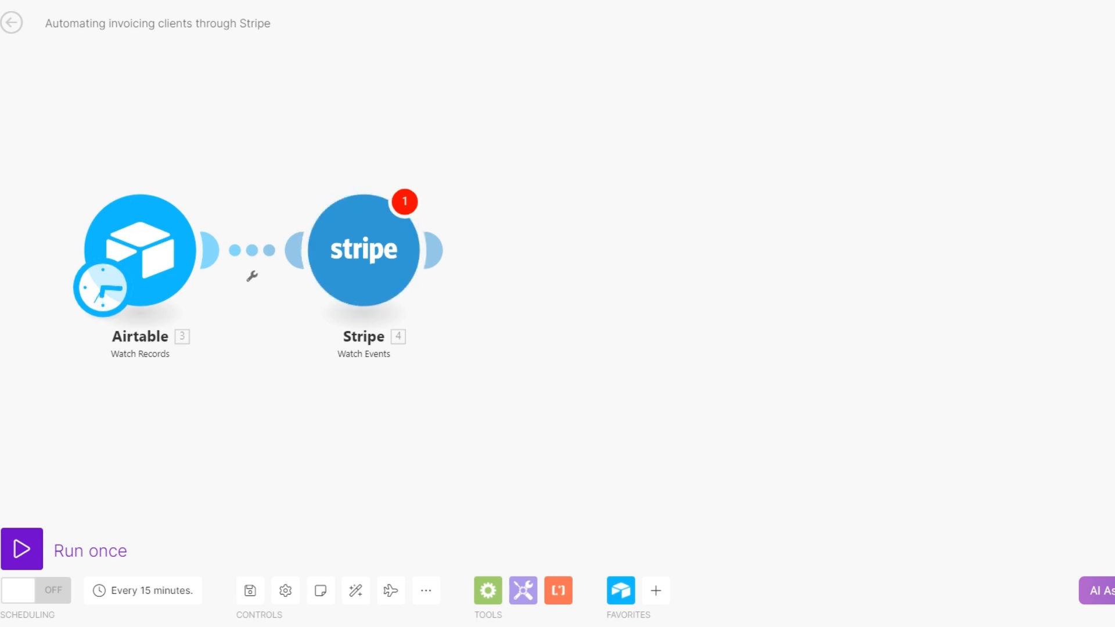
# Add a Stripe Create an Invoice module after Watch Events, leaving its connection unconfigured
pyautogui.click(434, 251)
pyautogui.click(751, 439)
pyautogui.write('cre')
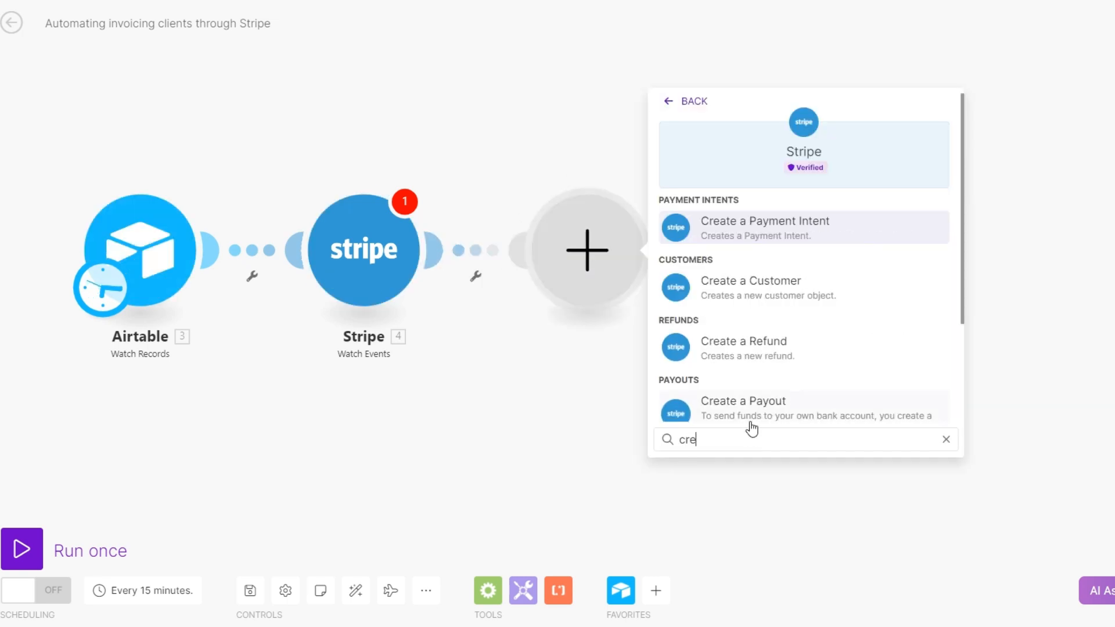
pyautogui.write('at')
pyautogui.scroll(-3, 753, 401)
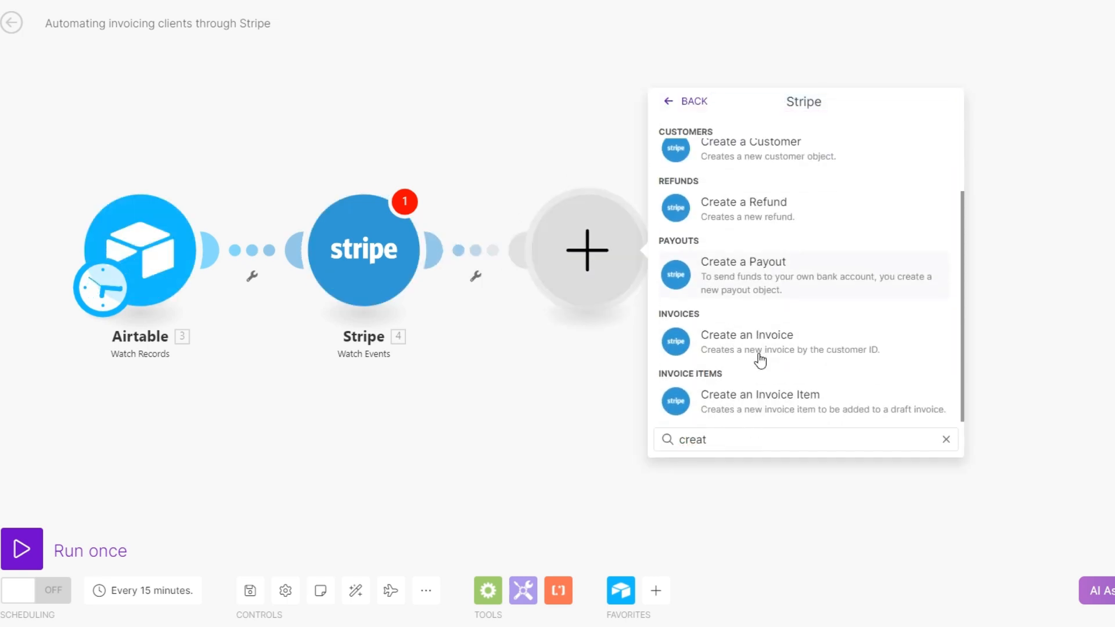
pyautogui.click(757, 340)
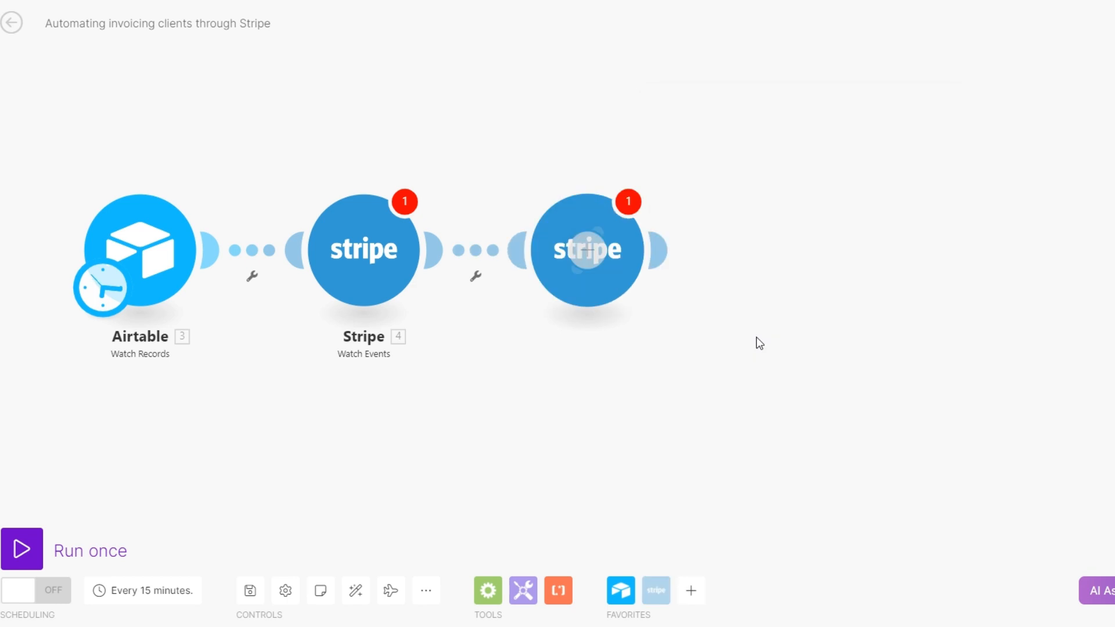
pyautogui.click(468, 404)
pyautogui.moveTo(489, 398); pyautogui.dragTo(461, 372)
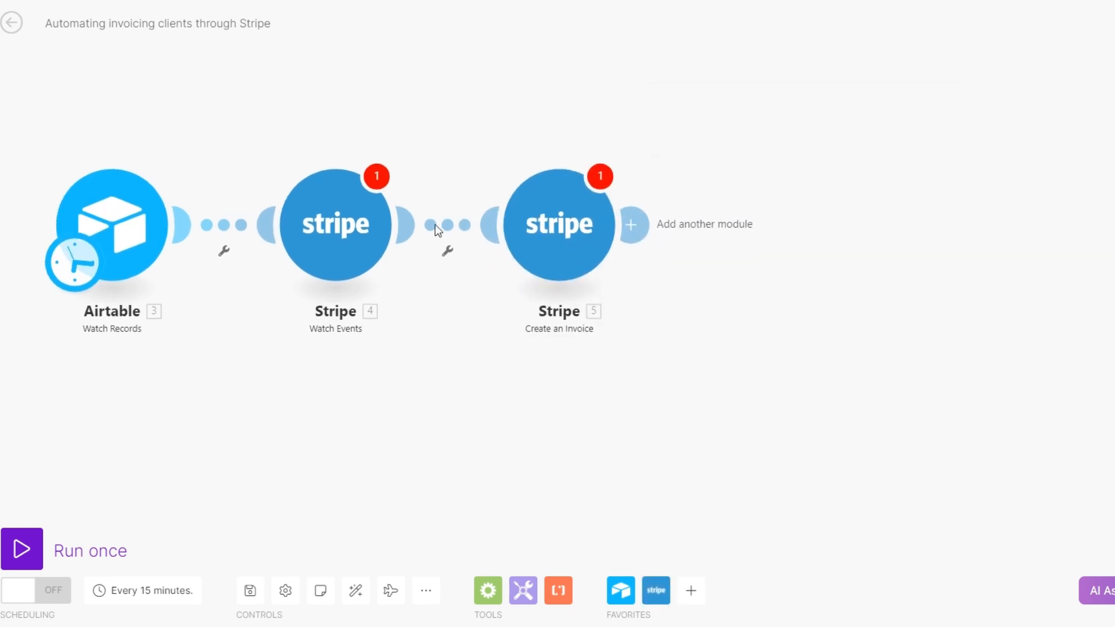
pyautogui.moveTo(498, 461); pyautogui.dragTo(449, 462)
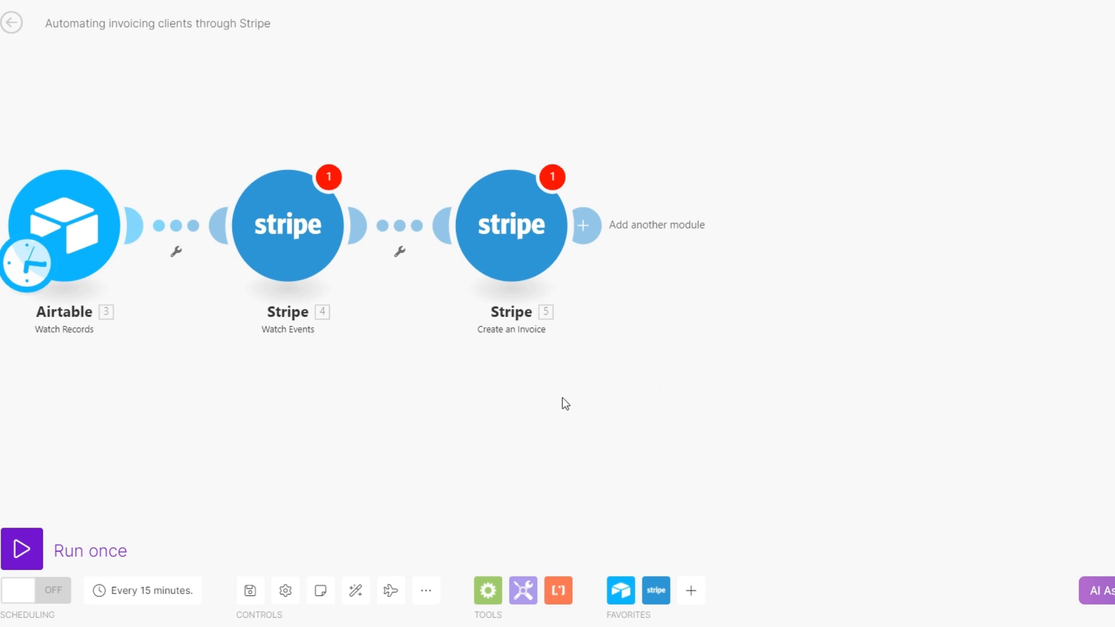
# Add a Google Drive Upload a File module after the Stripe Create an Invoice module
pyautogui.click(584, 225)
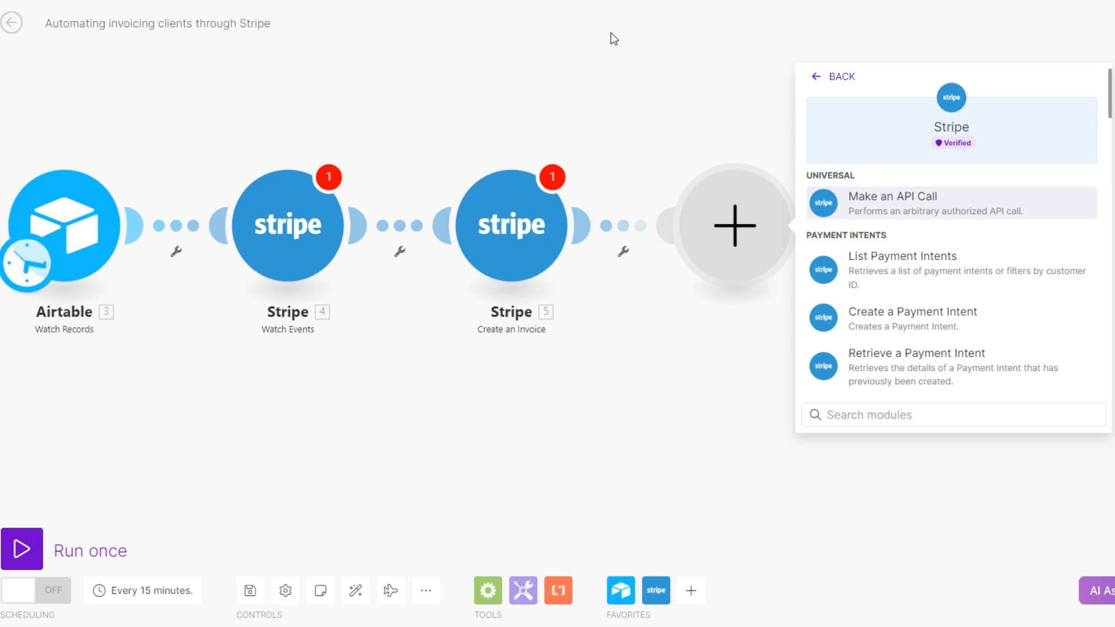
pyautogui.click(836, 81)
pyautogui.click(834, 414)
pyautogui.write('drive')
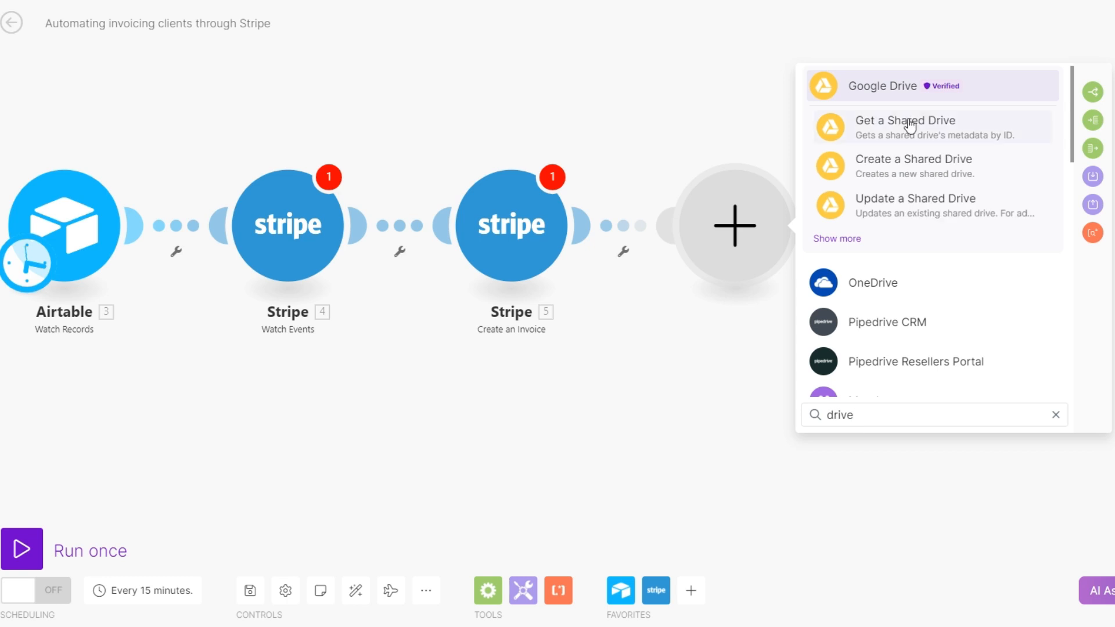
pyautogui.click(909, 93)
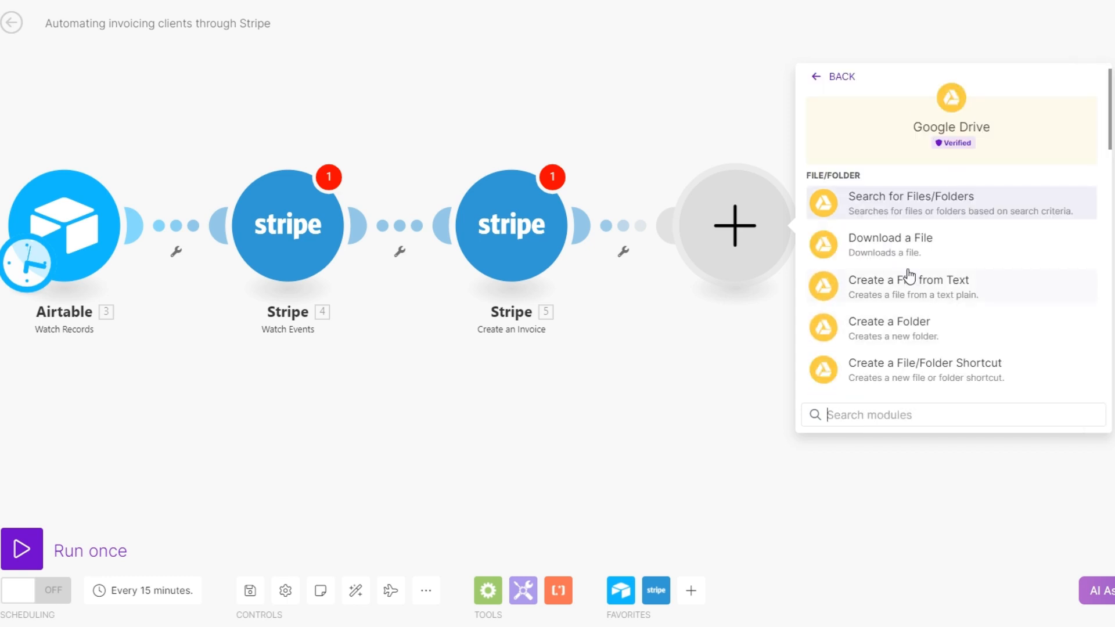
pyautogui.scroll(-4, 910, 277)
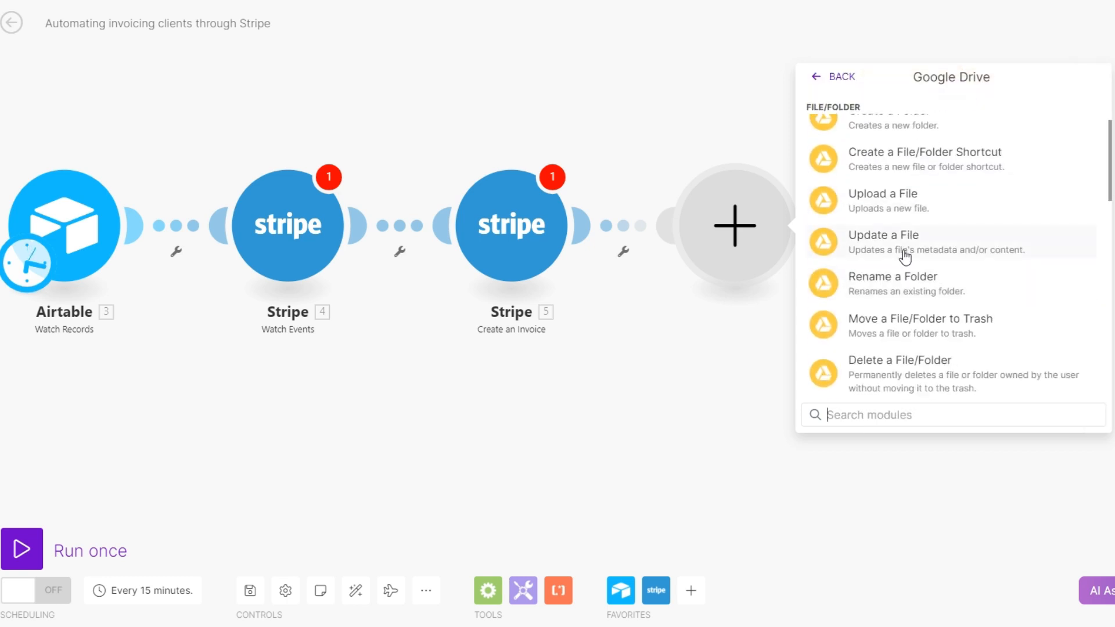
pyautogui.click(890, 207)
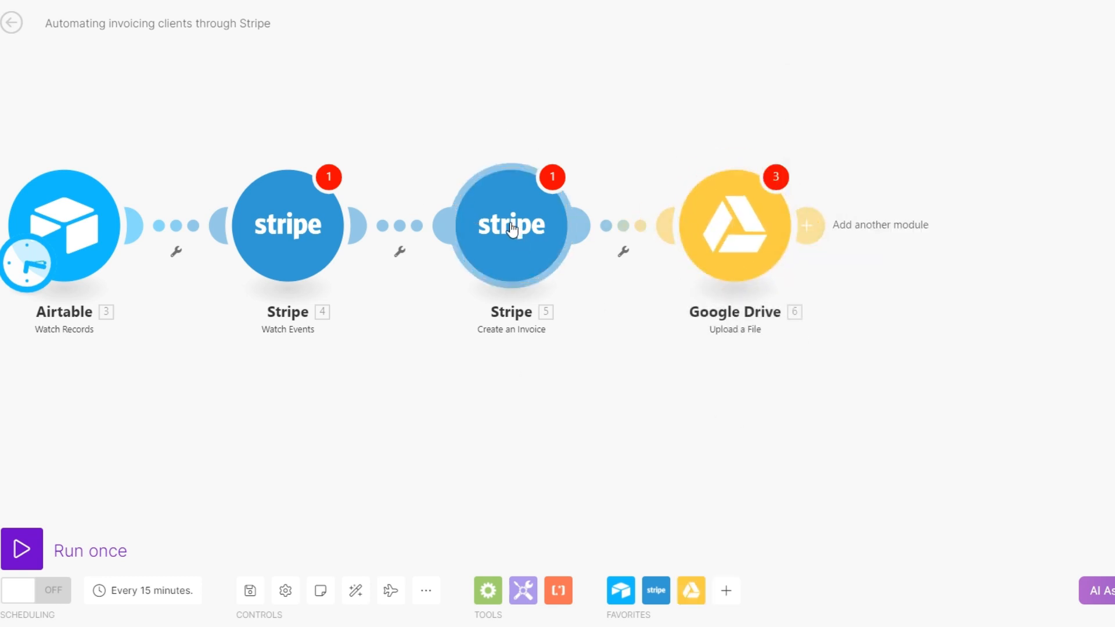
# Add a Google Drive Get a Share Link module after the Upload a File module
pyautogui.moveTo(602, 456); pyautogui.dragTo(521, 452)
pyautogui.scroll(-1, 521, 452)
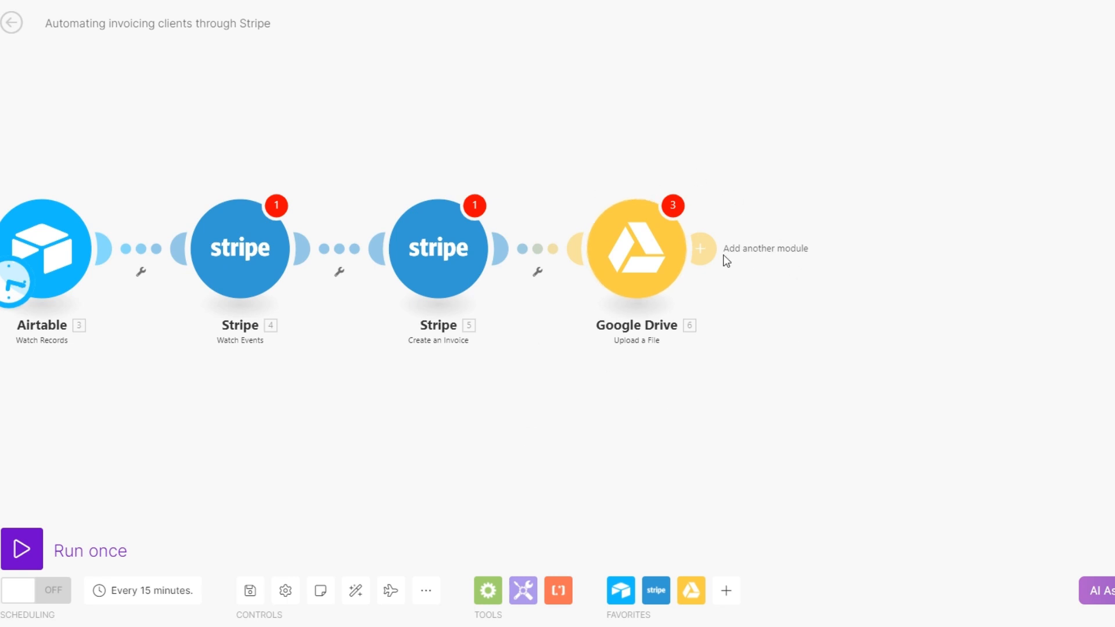
pyautogui.moveTo(703, 250); pyautogui.dragTo(773, 246)
pyautogui.click(959, 227)
pyautogui.scroll(-5, 1030, 371)
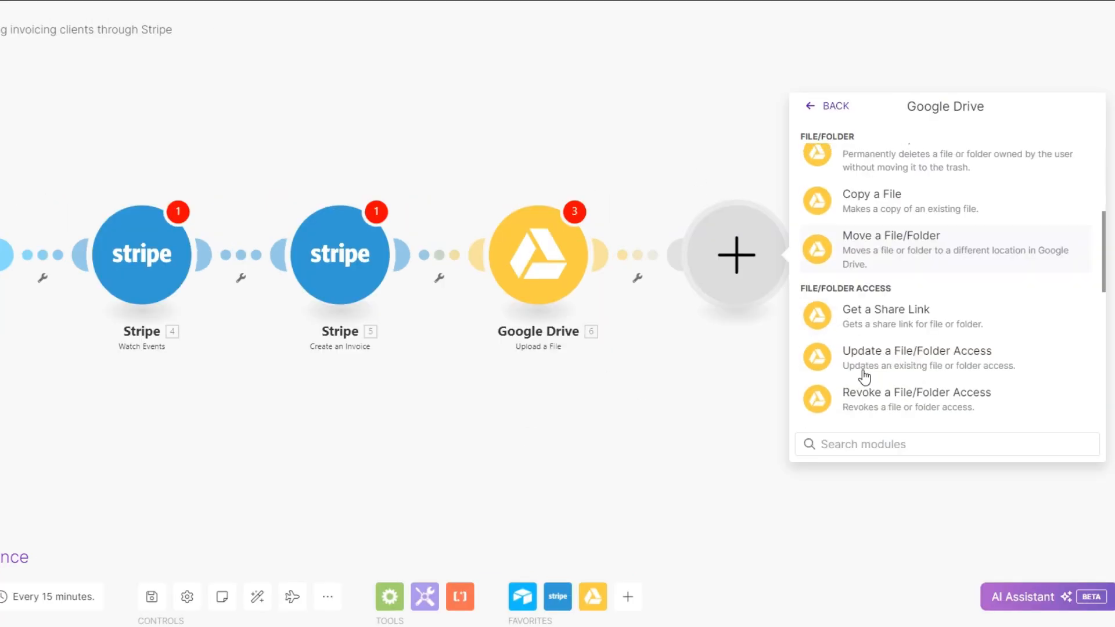
pyautogui.click(866, 278)
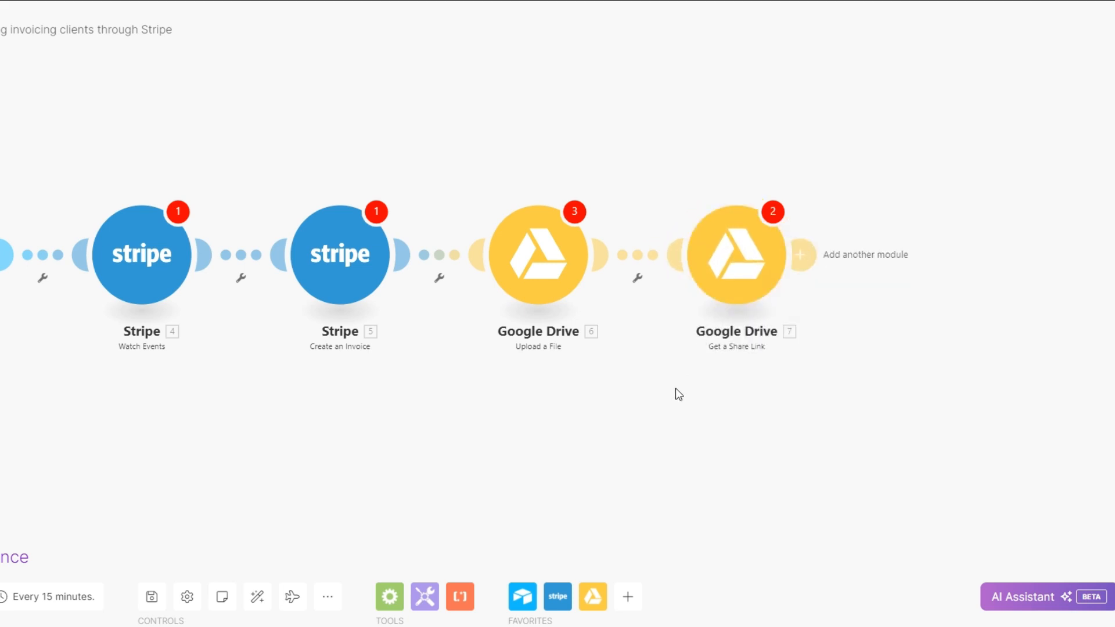
# Add an Email Send an Email module at the end of the Stripe scenario, leaving its settings unconfigured
pyautogui.click(802, 255)
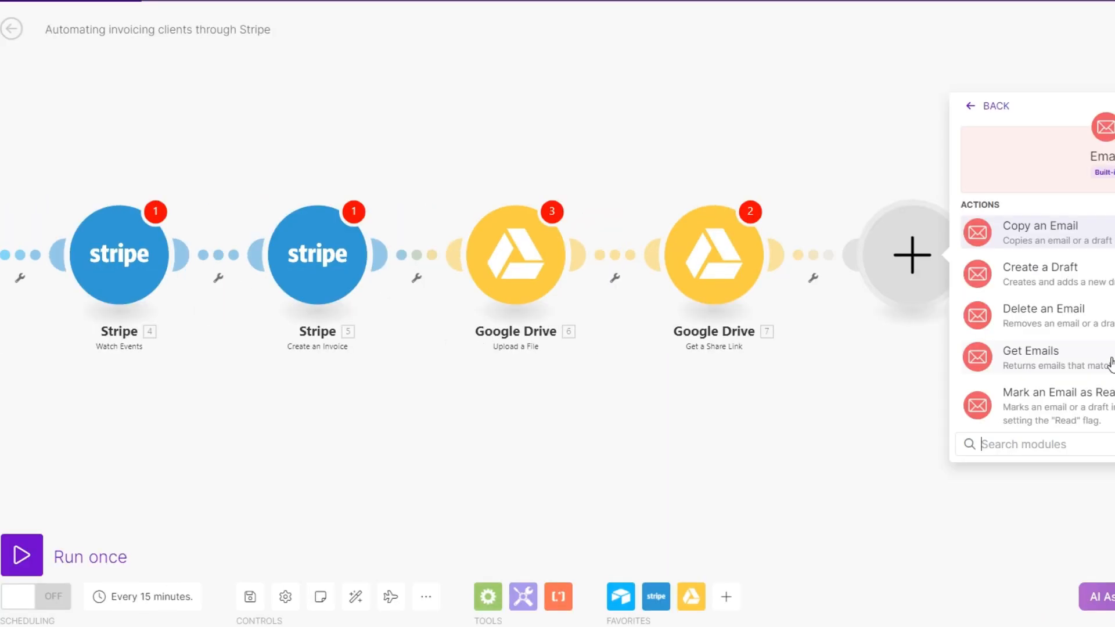
pyautogui.scroll(-4, 1052, 296)
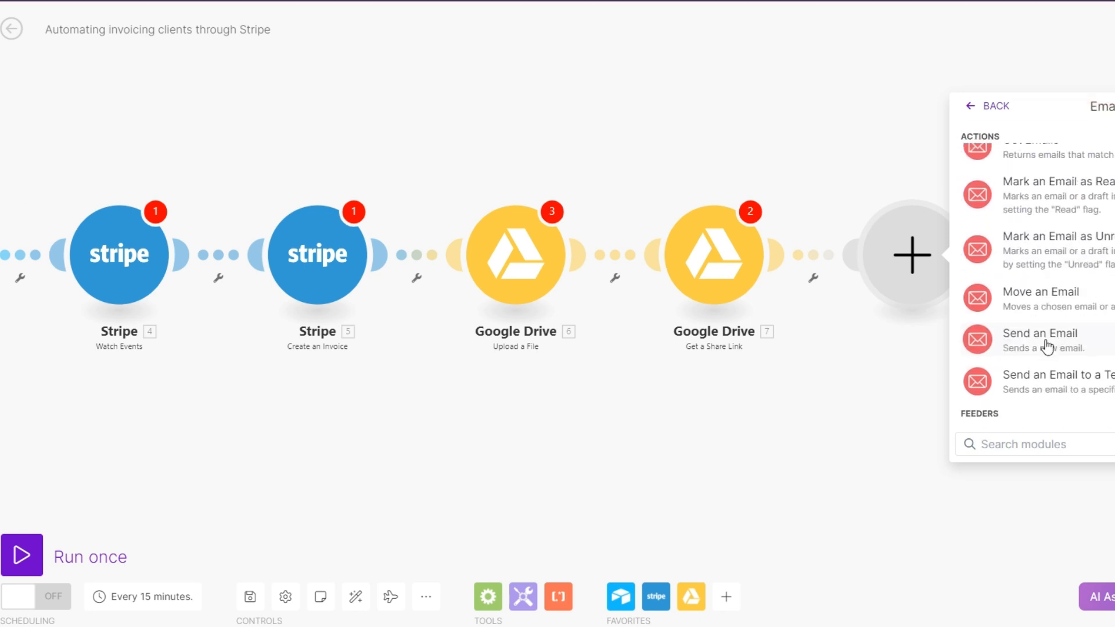
pyautogui.click(1046, 343)
pyautogui.click(511, 442)
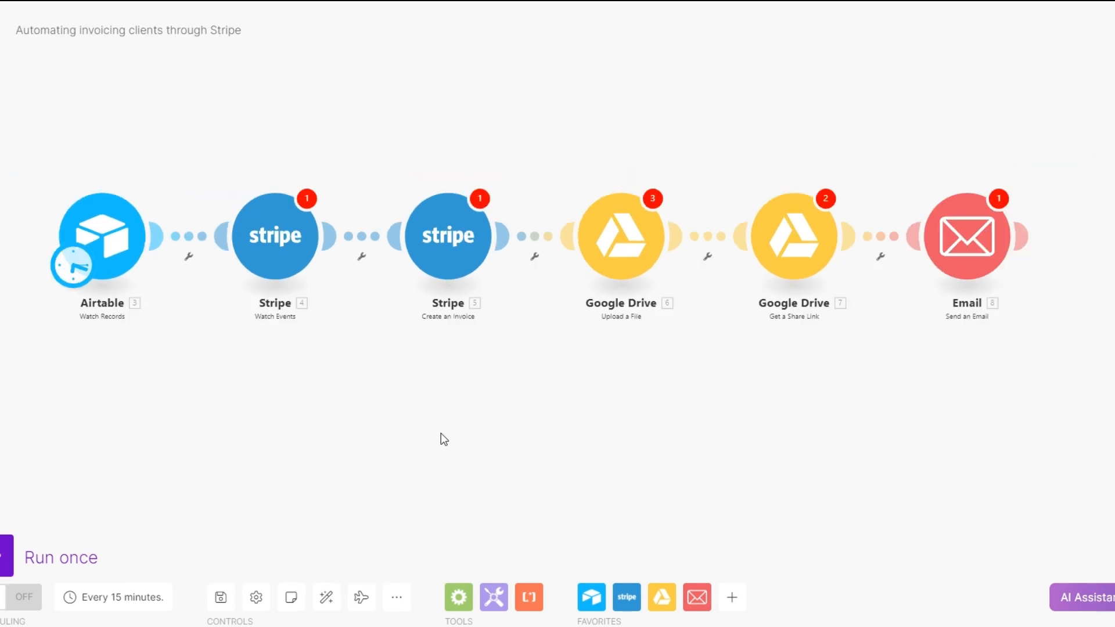
pyautogui.moveTo(438, 383); pyautogui.dragTo(440, 418)
pyautogui.scroll(1, 440, 418)
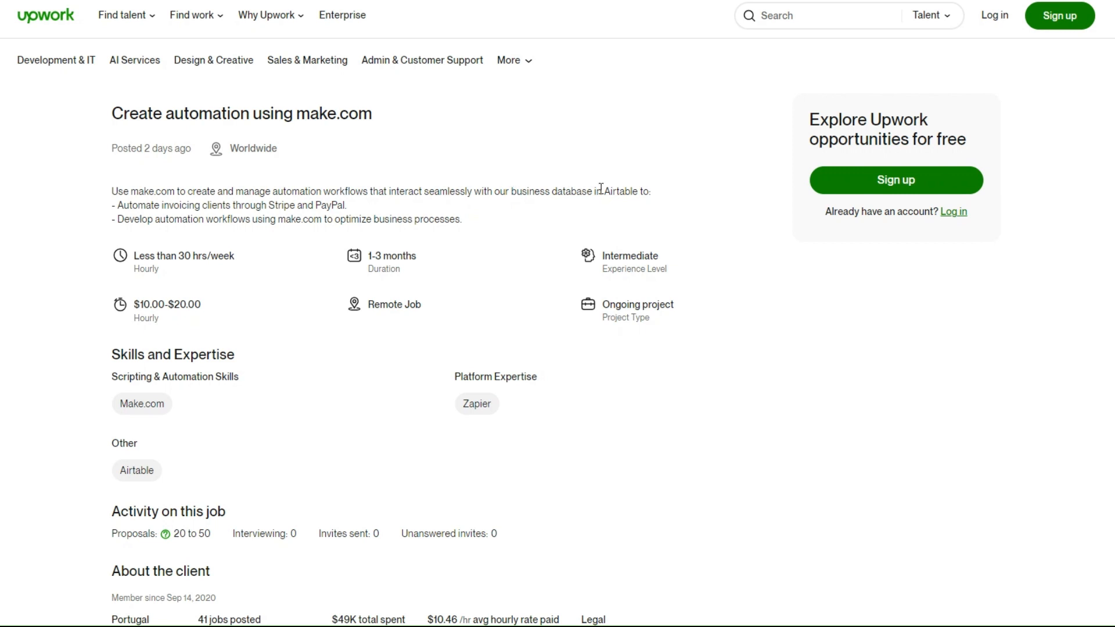
# Switch to the Make scenario for PayPal invoicing, add Airtable Watch Records as the trigger and place it at the canvas's left side
pyautogui.moveTo(604, 191); pyautogui.dragTo(638, 189)
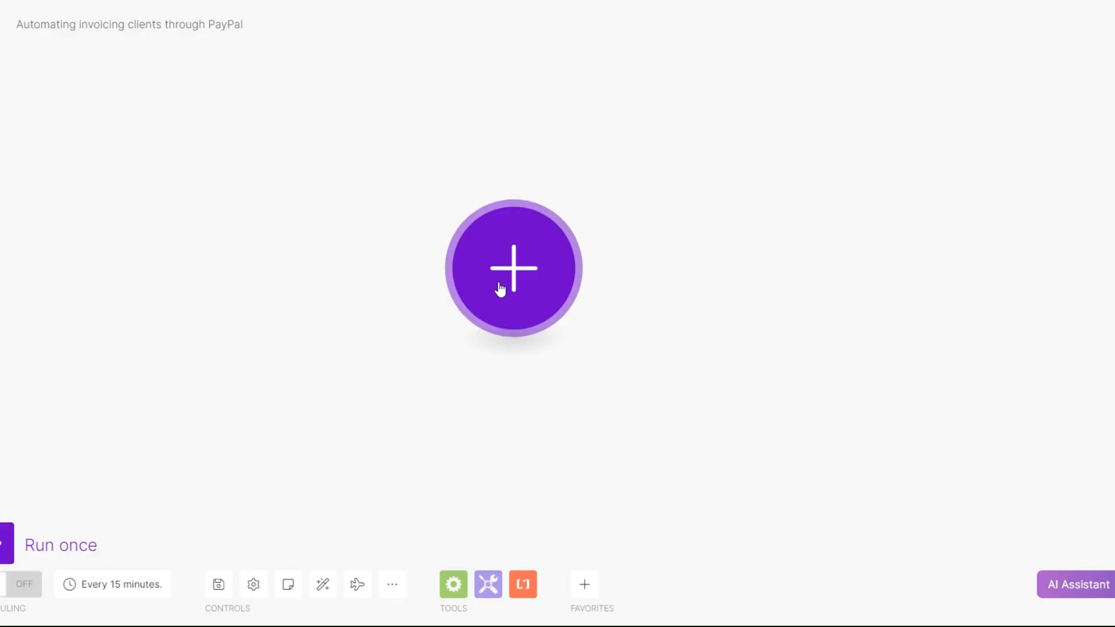
pyautogui.click(498, 288)
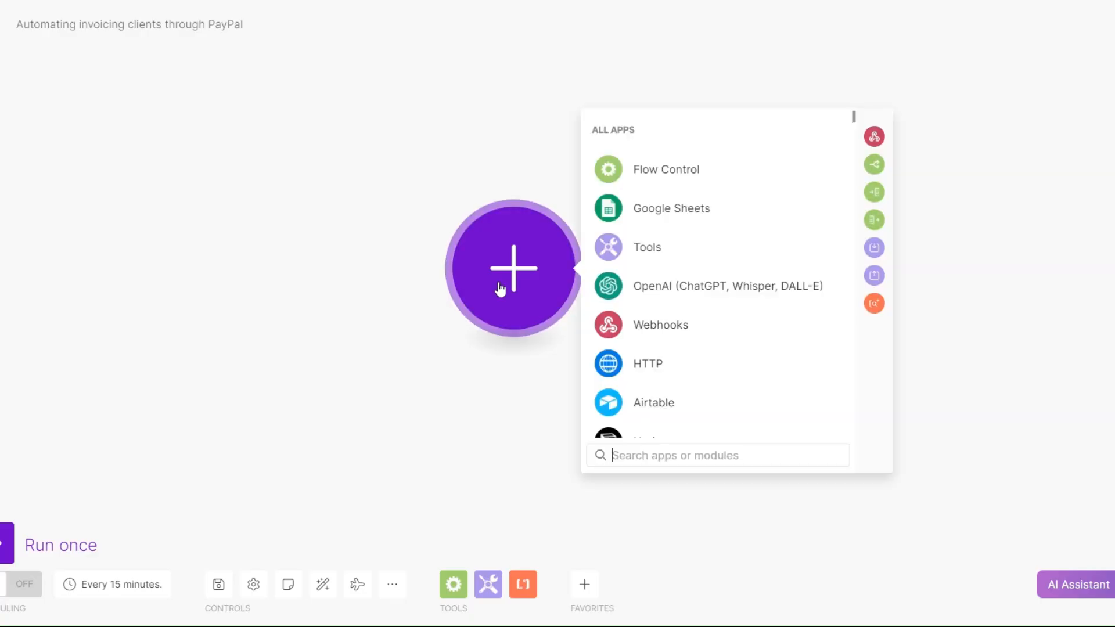
pyautogui.click(662, 413)
pyautogui.click(655, 242)
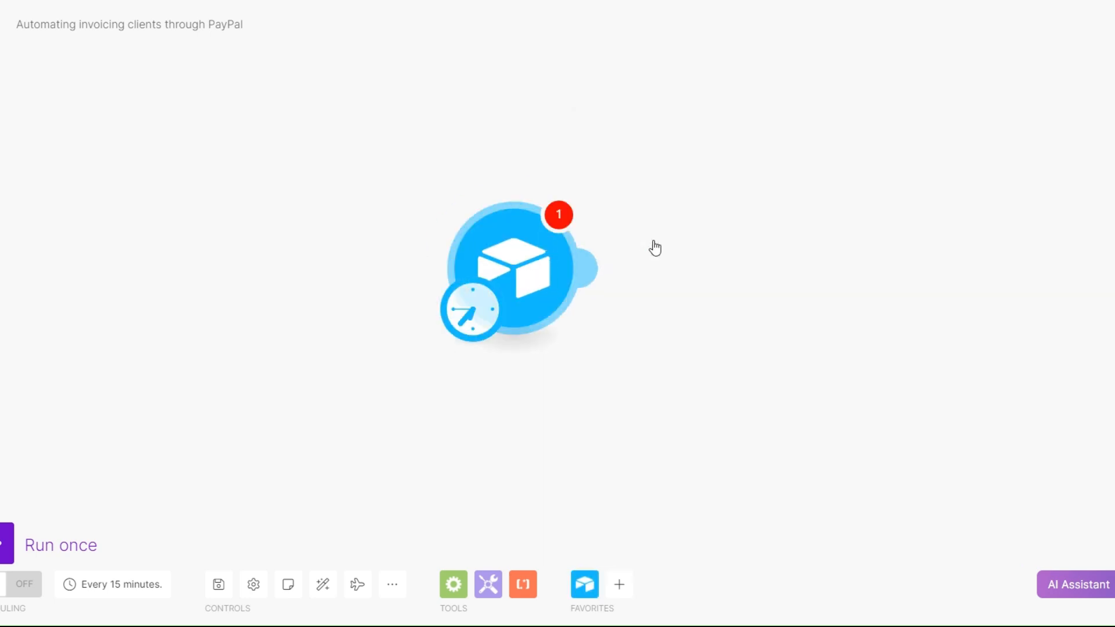
pyautogui.moveTo(510, 285); pyautogui.dragTo(196, 247)
pyautogui.click(499, 355)
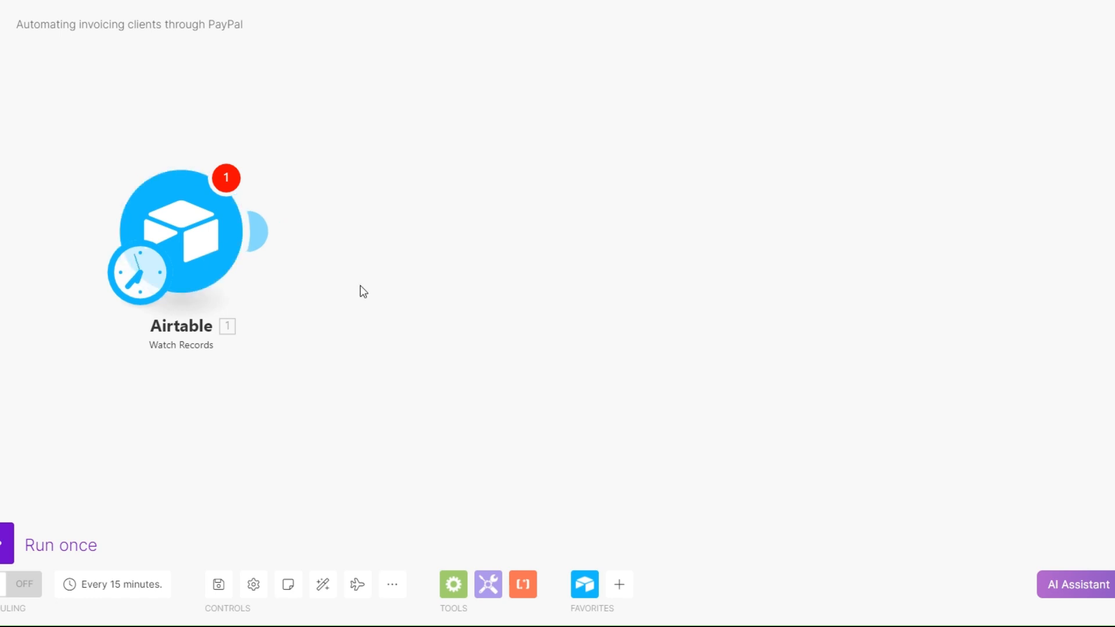
# Add a Flow Control Iterator module after the Airtable trigger in the PayPal scenario
pyautogui.click(263, 234)
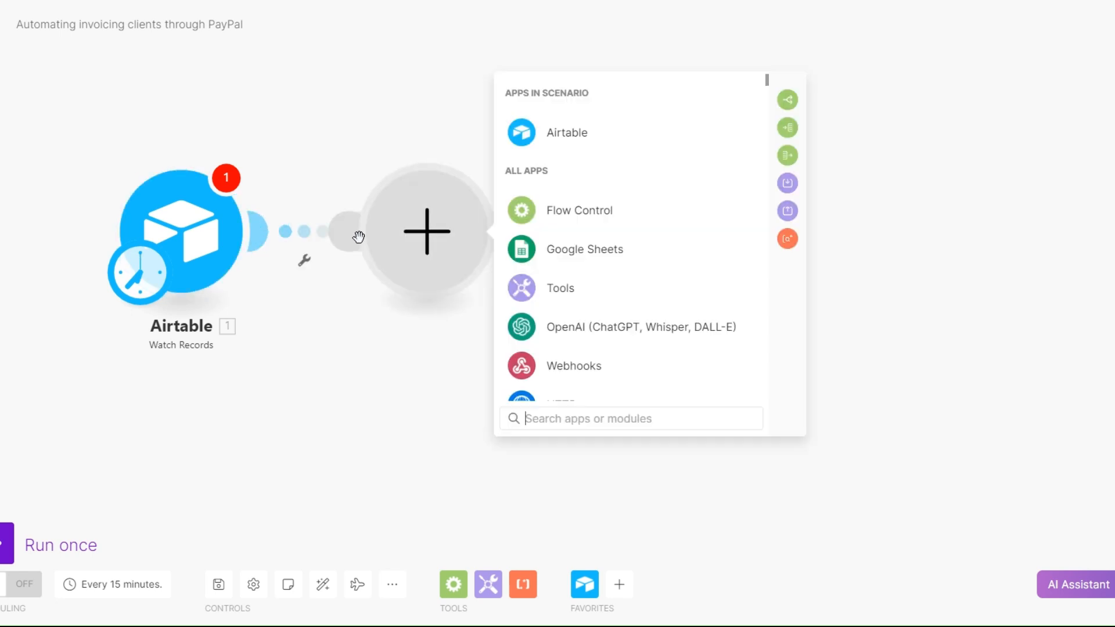
pyautogui.click(580, 219)
pyautogui.click(592, 260)
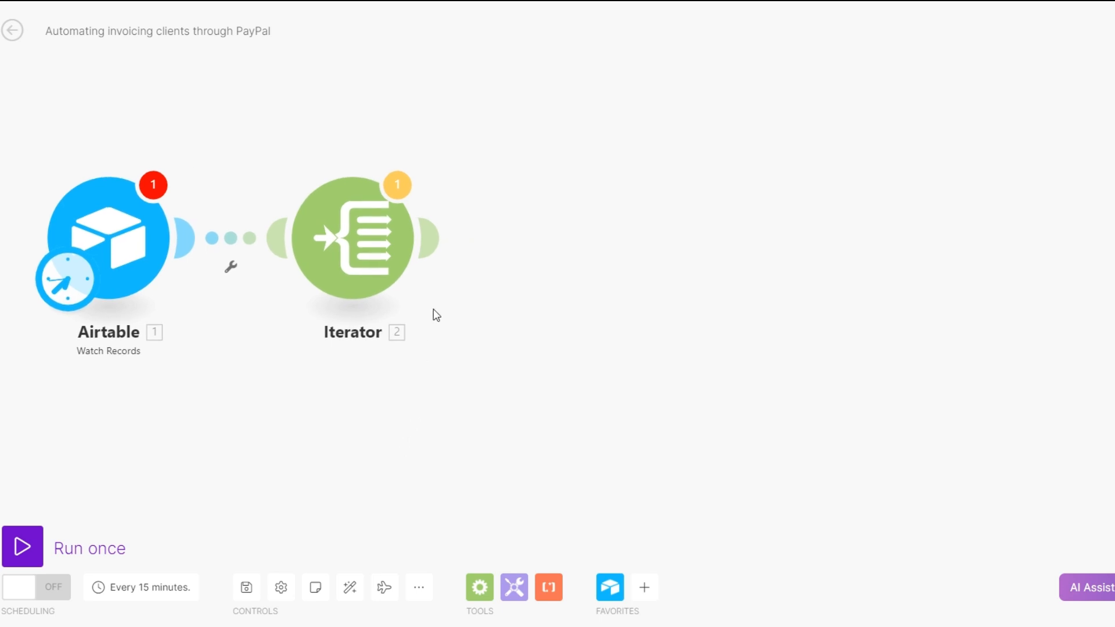
# Add a PayPal module after the Iterator in the PayPal scenario
pyautogui.click(432, 238)
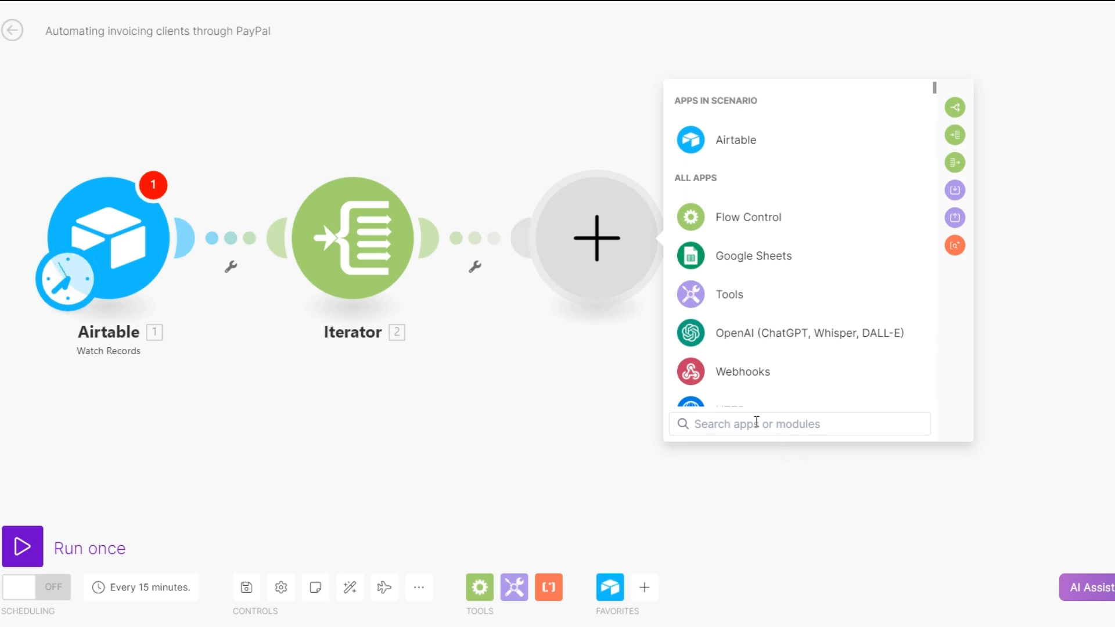
pyautogui.write('pay')
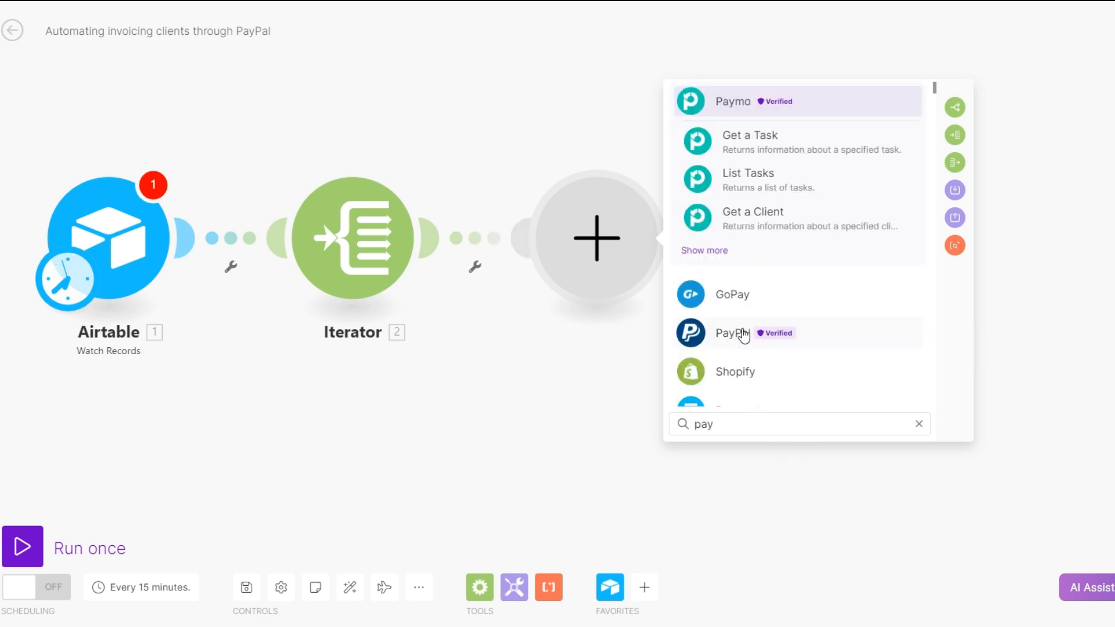
pyautogui.click(743, 334)
pyautogui.scroll(-2, 792, 270)
pyautogui.click(794, 272)
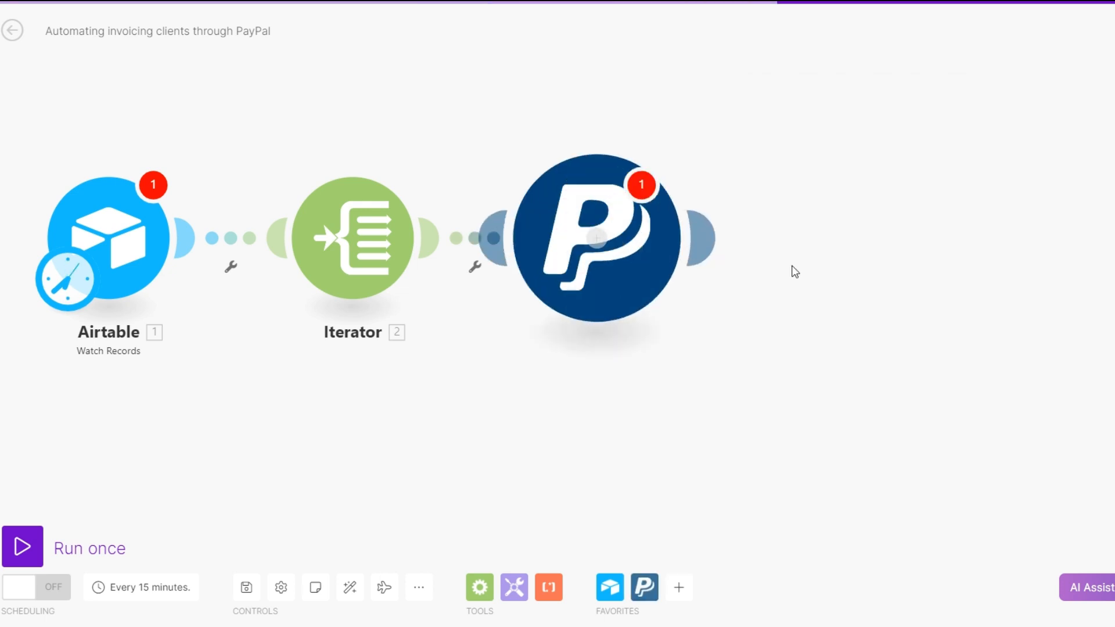
# Set the PayPal module to Create a payment (Step 1) and add a PayPal Execute a payment (Step 2) module after it
pyautogui.click(562, 400)
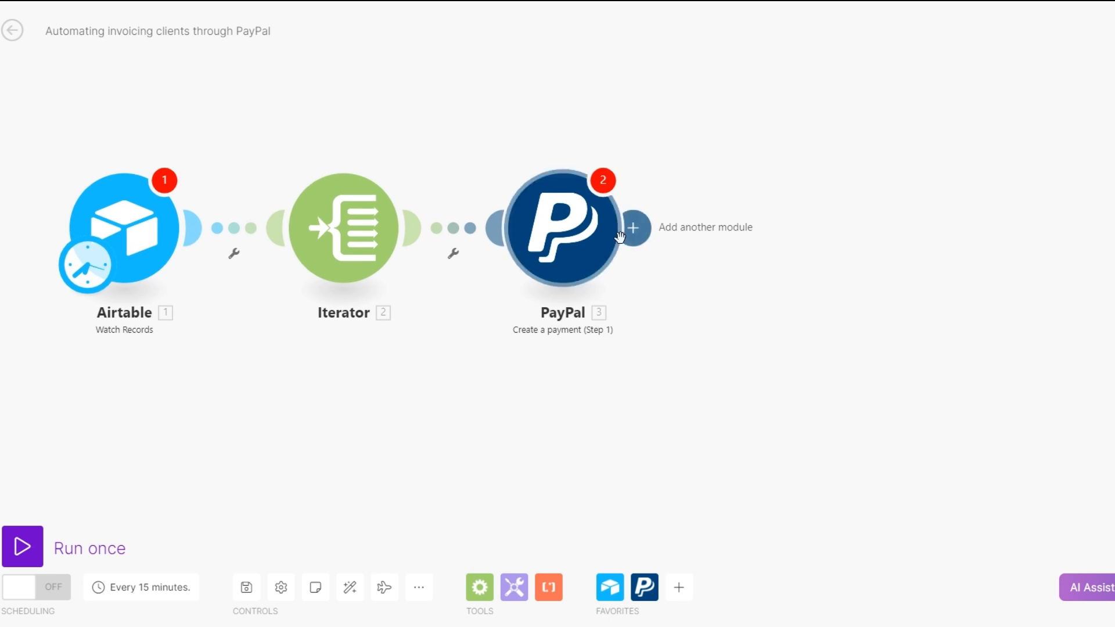
pyautogui.click(632, 229)
pyautogui.scroll(-3, 903, 324)
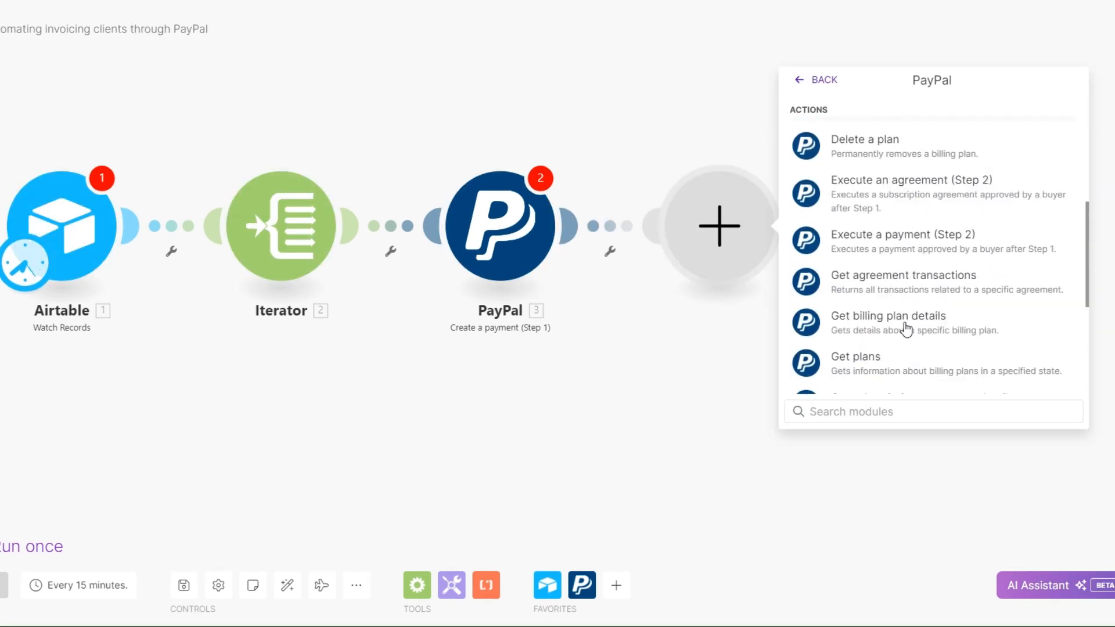
pyautogui.scroll(-2, 905, 327)
pyautogui.scroll(2, 904, 316)
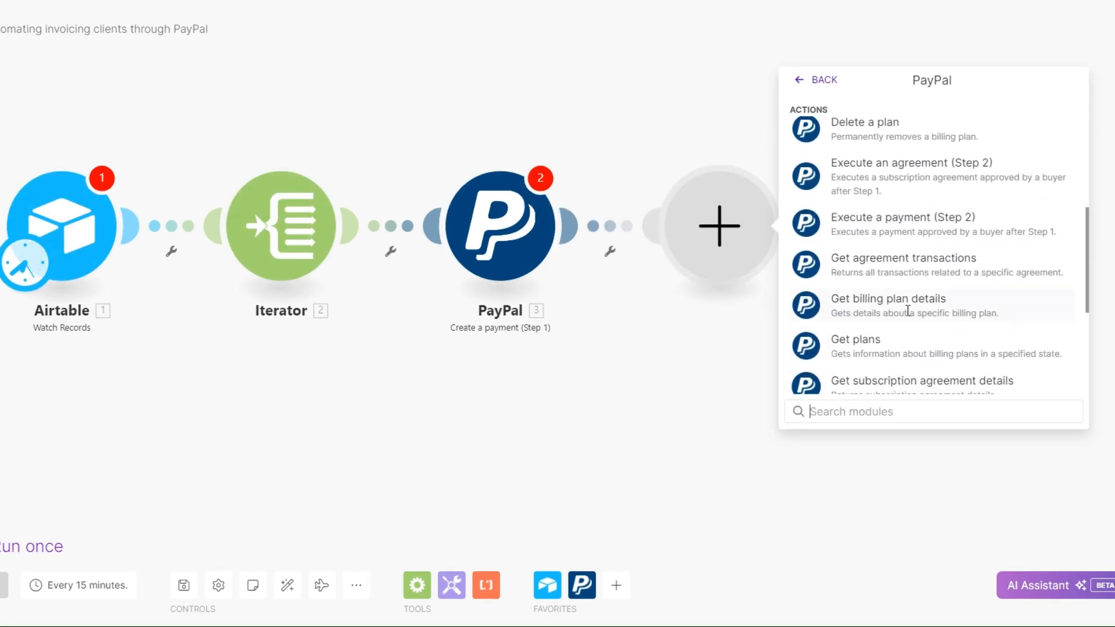
pyautogui.click(898, 224)
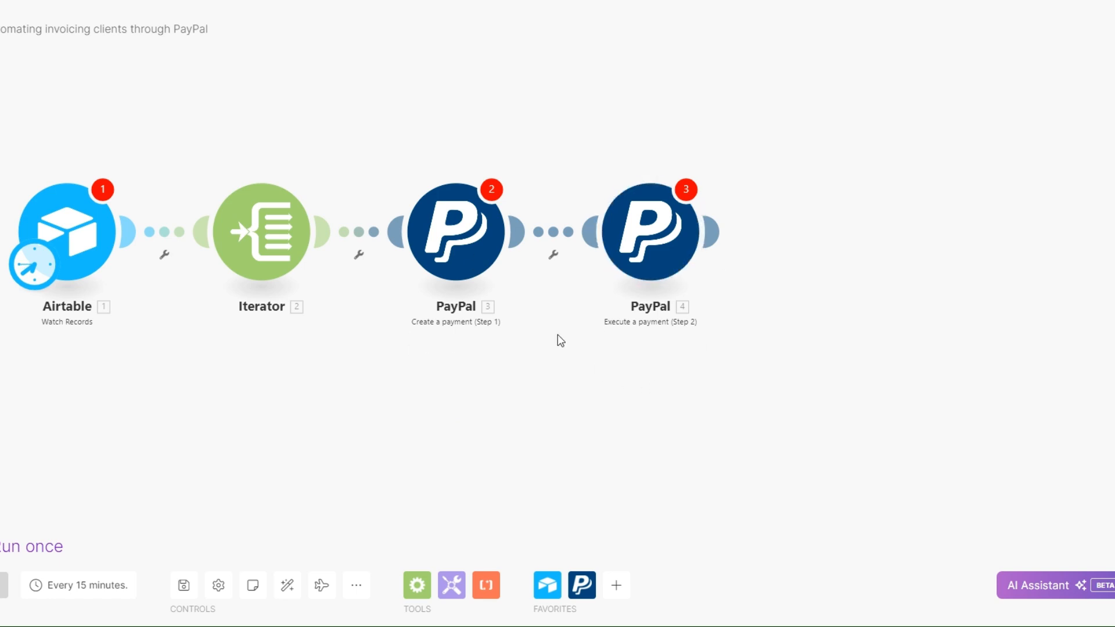
# Search the PayPal modules for "invoice" for a new module after Execute a payment (Step 2), and clear the search
pyautogui.moveTo(511, 453); pyautogui.dragTo(457, 458)
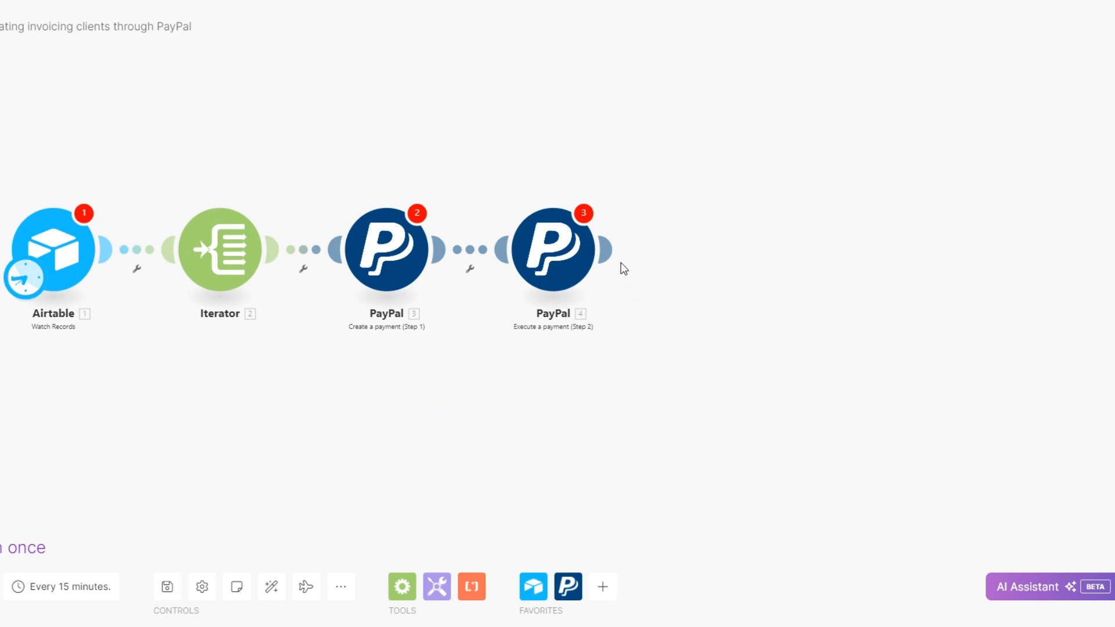
pyautogui.click(666, 251)
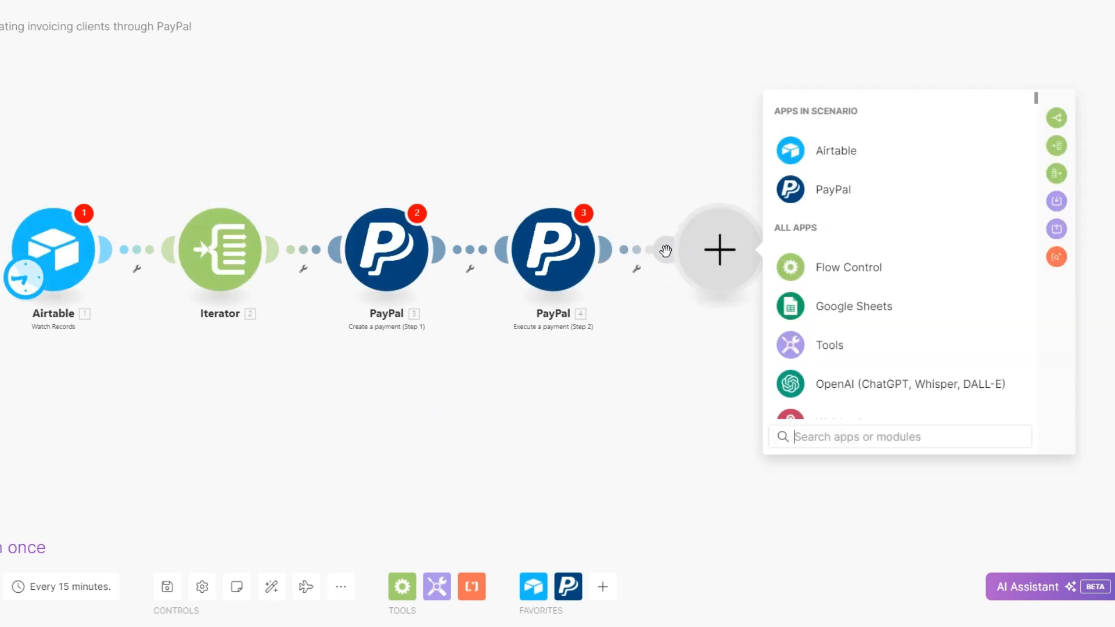
pyautogui.click(859, 190)
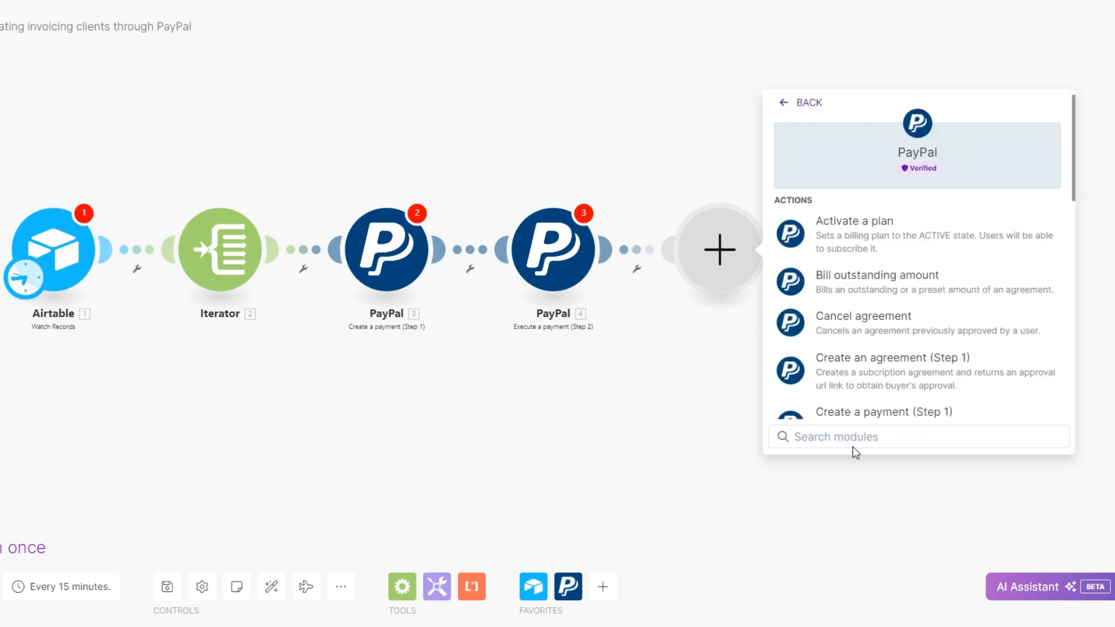
pyautogui.write('invo')
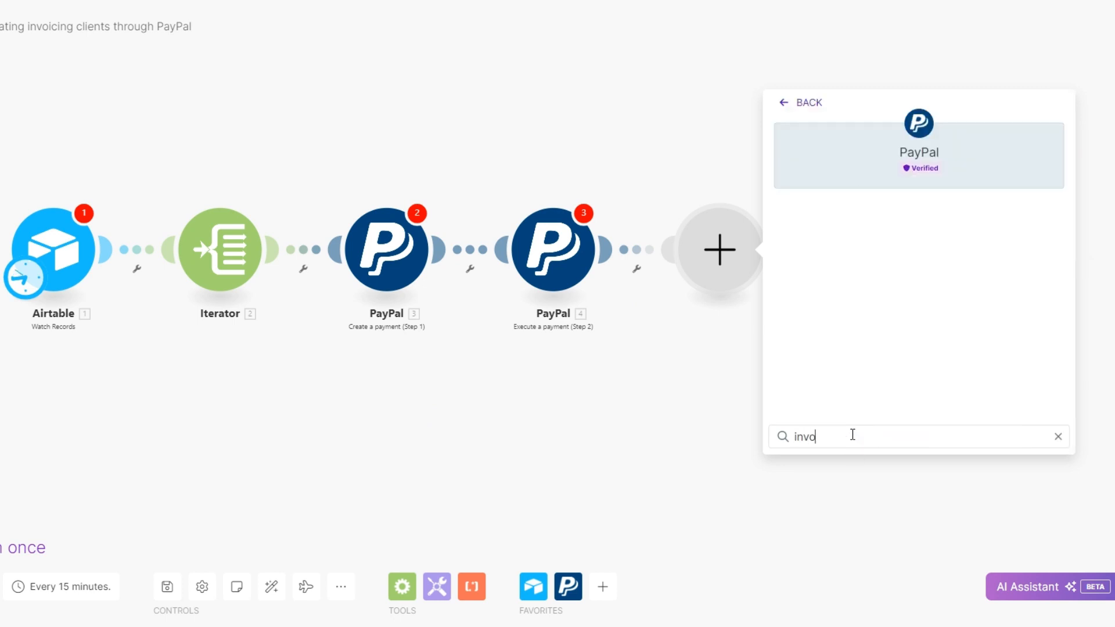
pyautogui.write('ice')
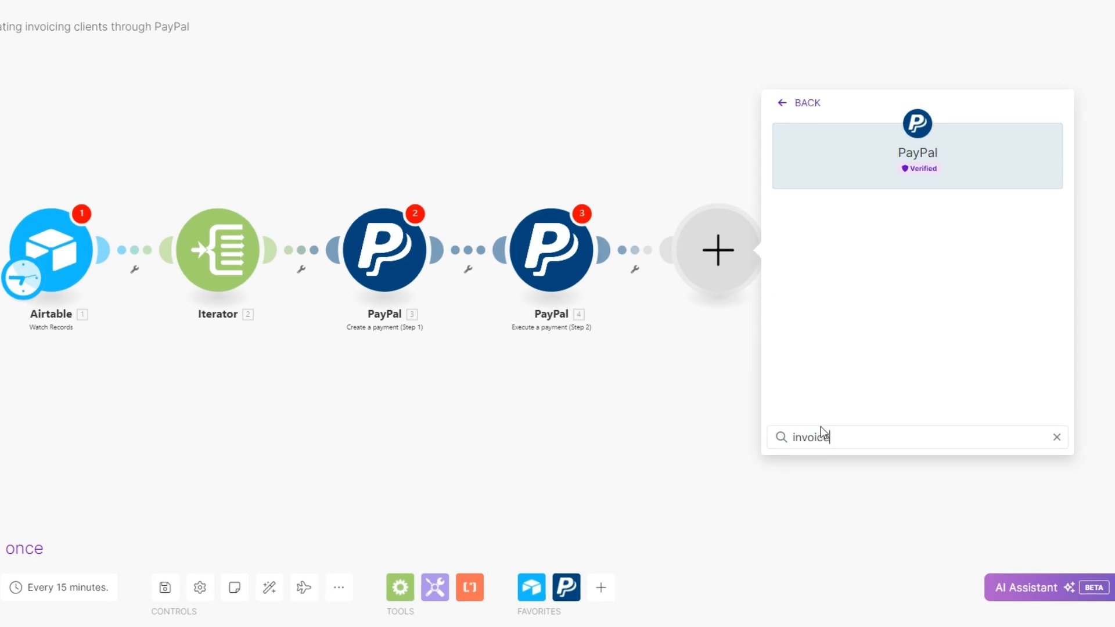
pyautogui.press('BackSpace')
pyautogui.press('BackSpace')
pyautogui.press('BackSpace')
pyautogui.press('BackSpace')
pyautogui.press('BackSpace')
pyautogui.press('BackSpace')
pyautogui.press('BackSpace')
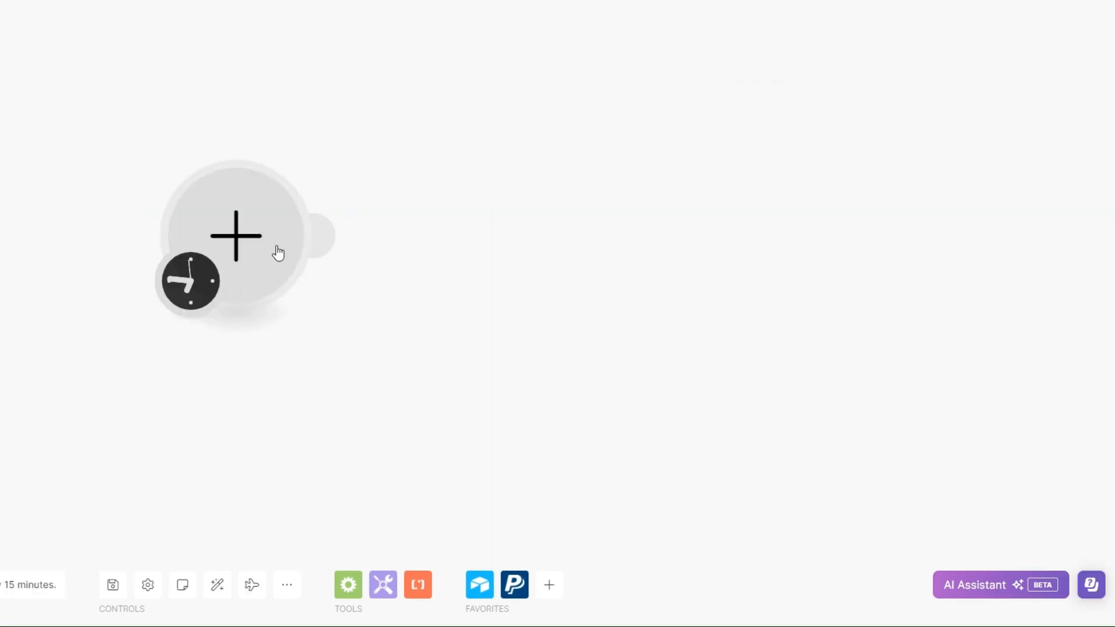
# Switch to a blank scenario and have the AI Assistant build a module from the prompt "create an invoice on PayPal"
pyautogui.click(980, 587)
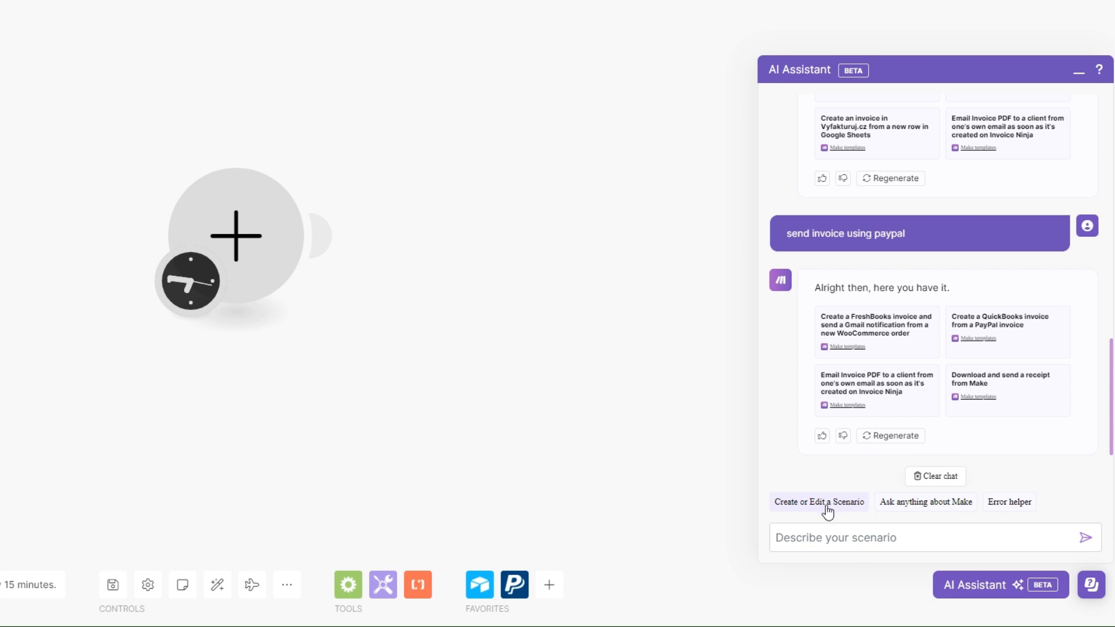
pyautogui.click(832, 538)
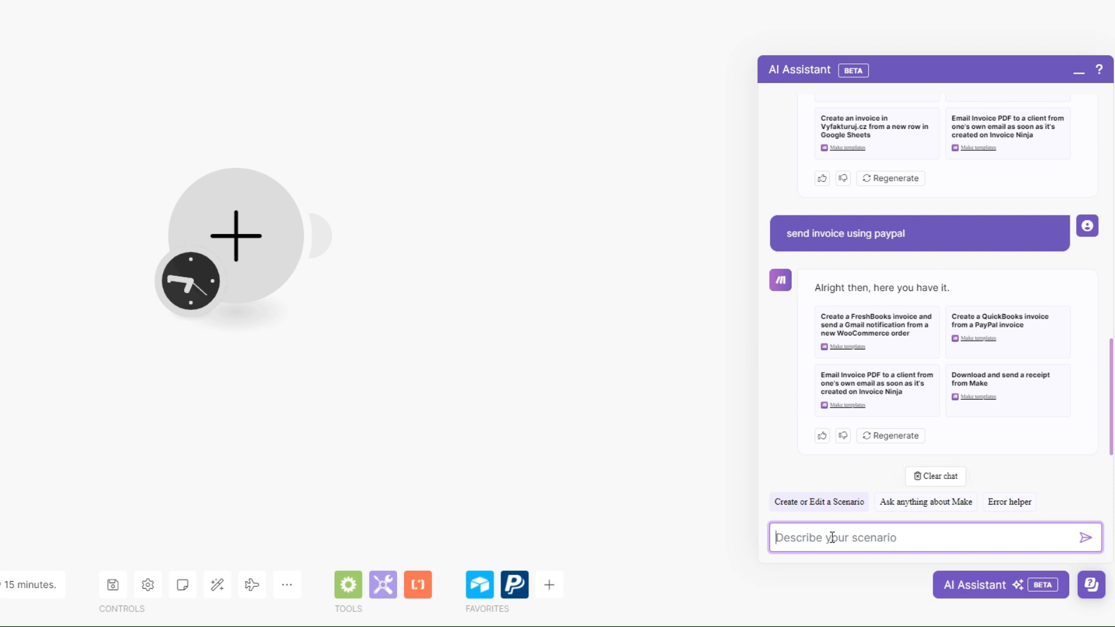
pyautogui.write('create an invoice on PayPal')
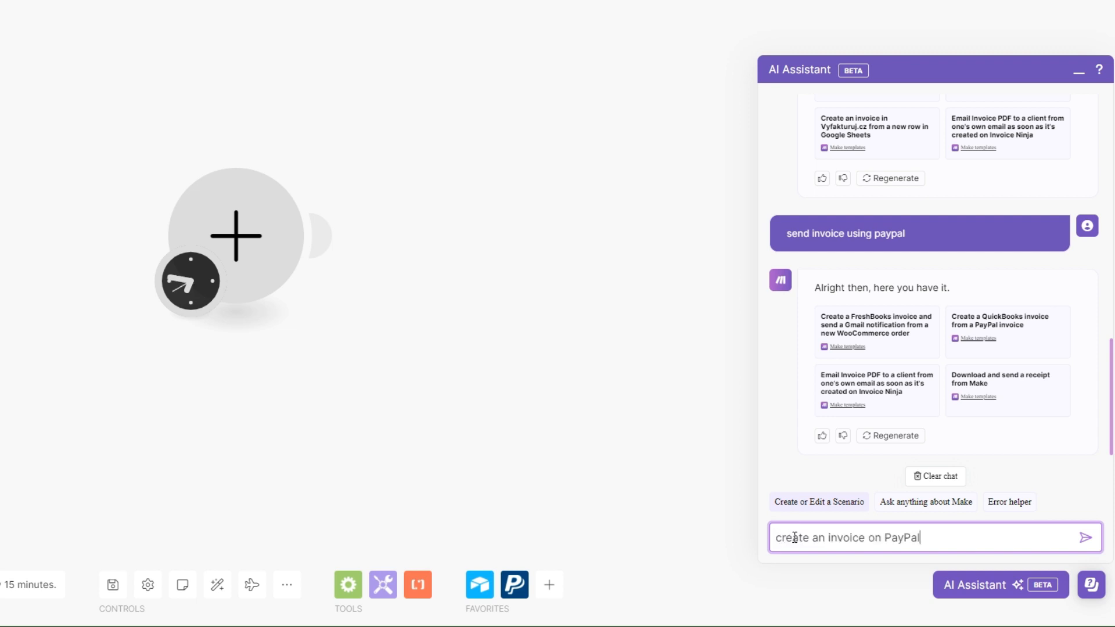
pyautogui.click(1085, 537)
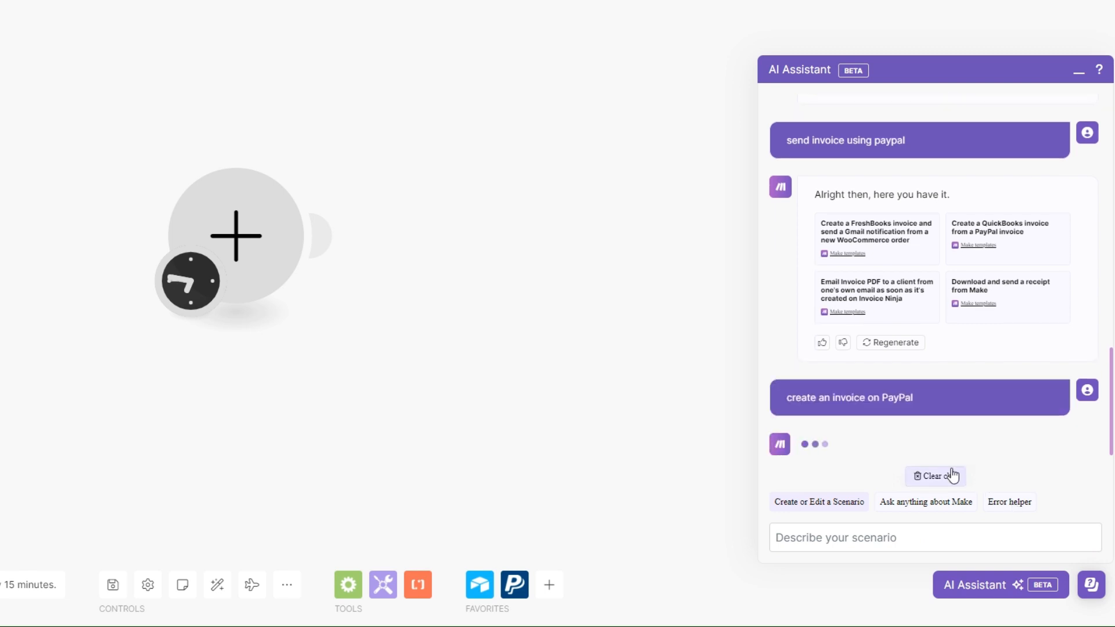
pyautogui.moveTo(499, 301); pyautogui.dragTo(259, 260)
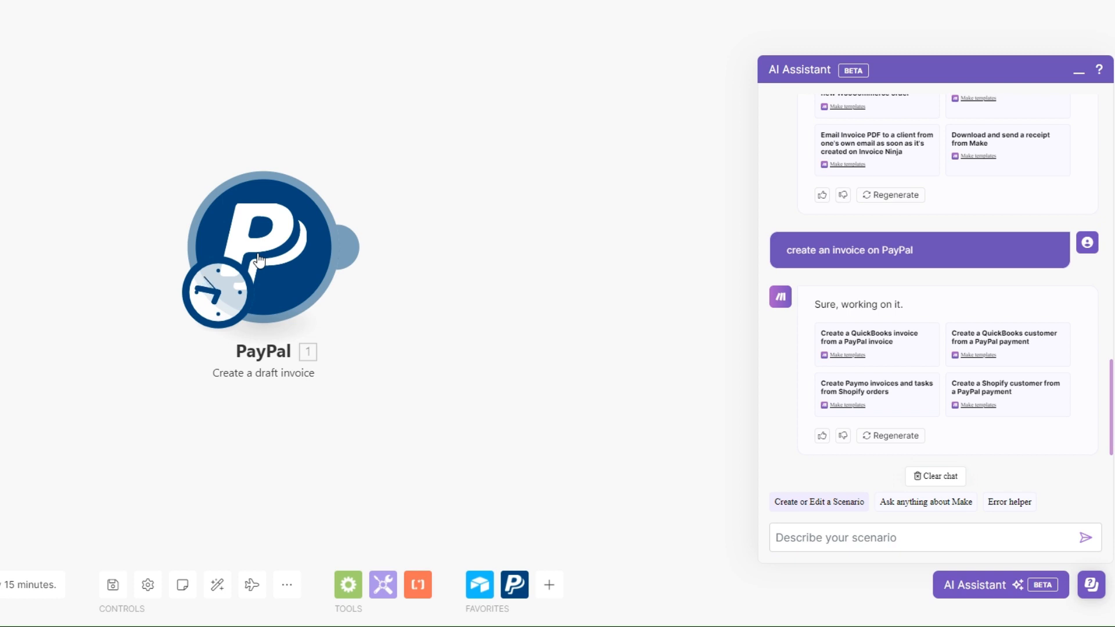
# Copy the PayPal Create a draft invoice module and paste it into the PayPal invoicing scenario
pyautogui.rightClick(293, 251)
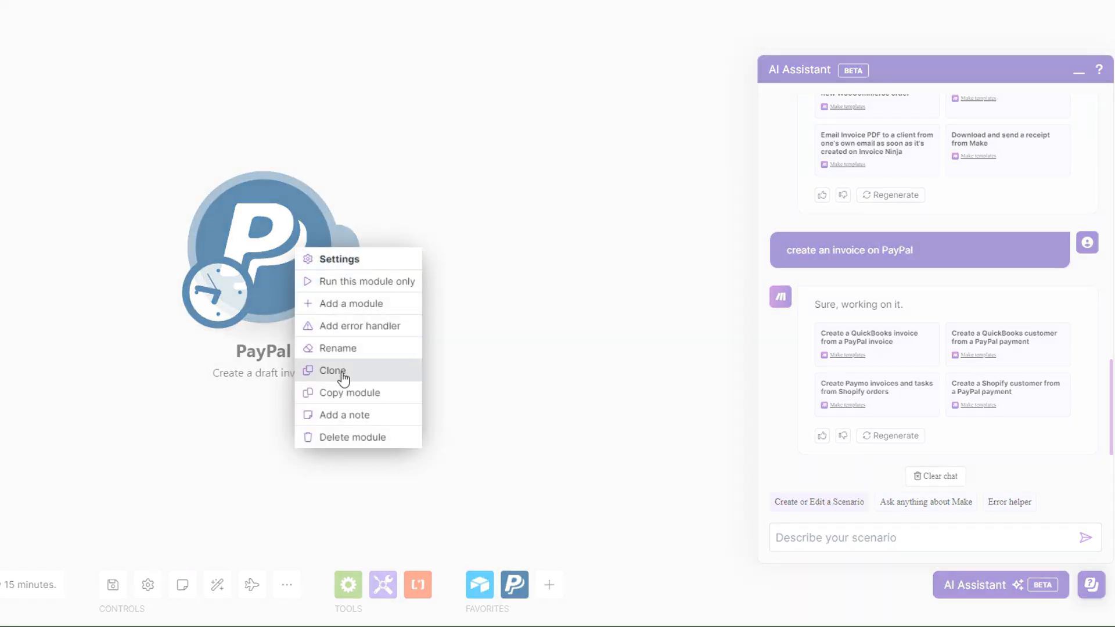
pyautogui.press('Escape')
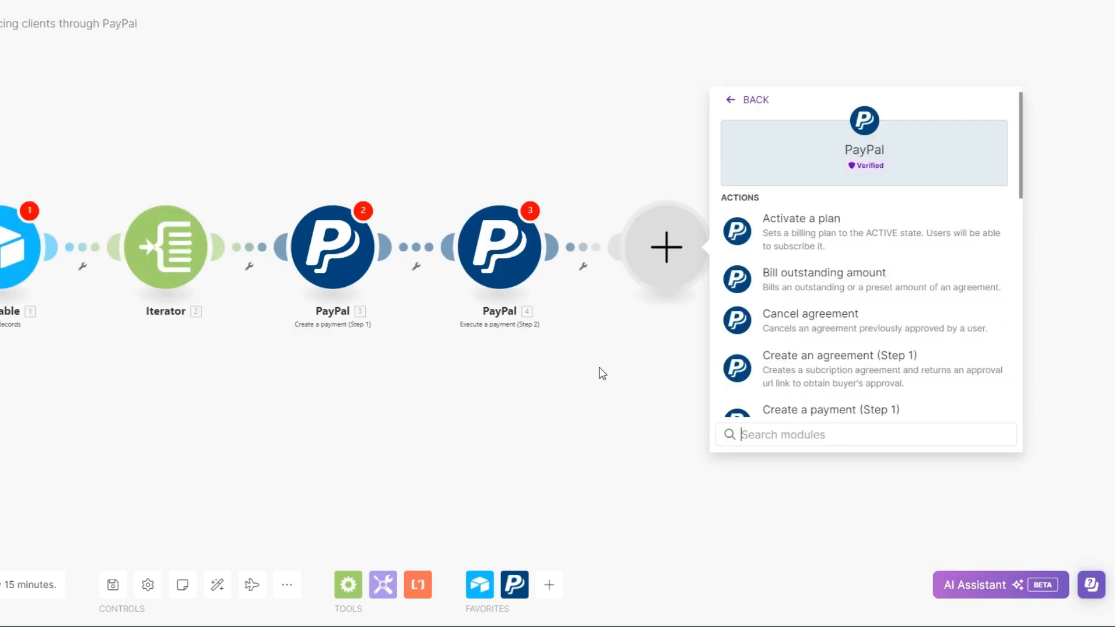
pyautogui.rightClick(602, 373)
pyautogui.click(646, 405)
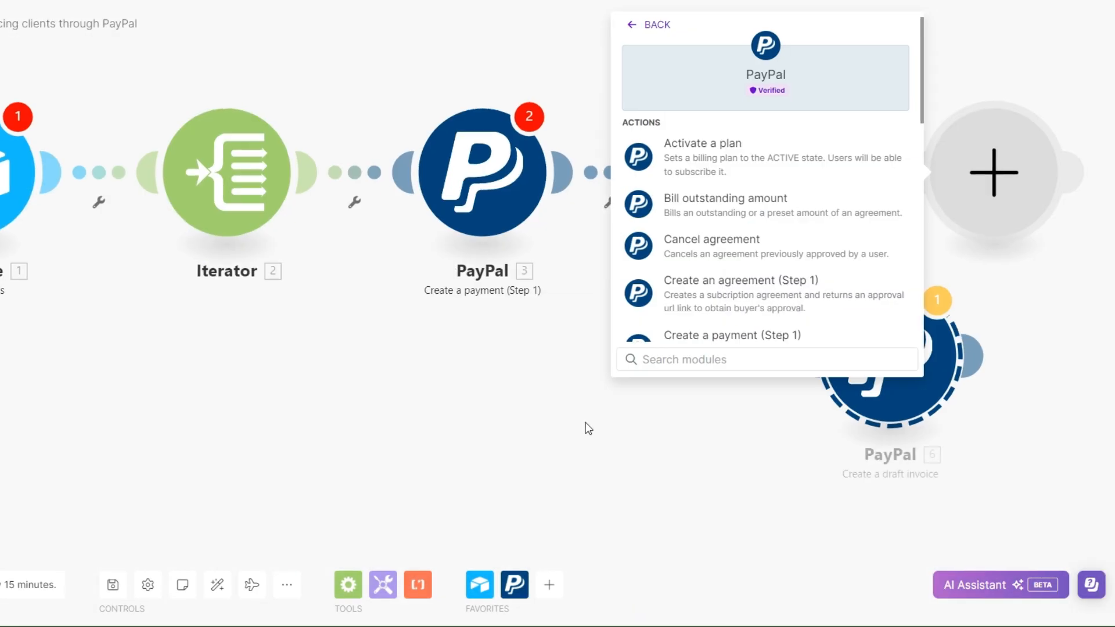
# Connect the pasted Create a draft invoice module after Execute a payment (Step 2) and align it with the chain
pyautogui.moveTo(492, 472); pyautogui.dragTo(390, 466)
pyautogui.moveTo(449, 433); pyautogui.dragTo(151, 456)
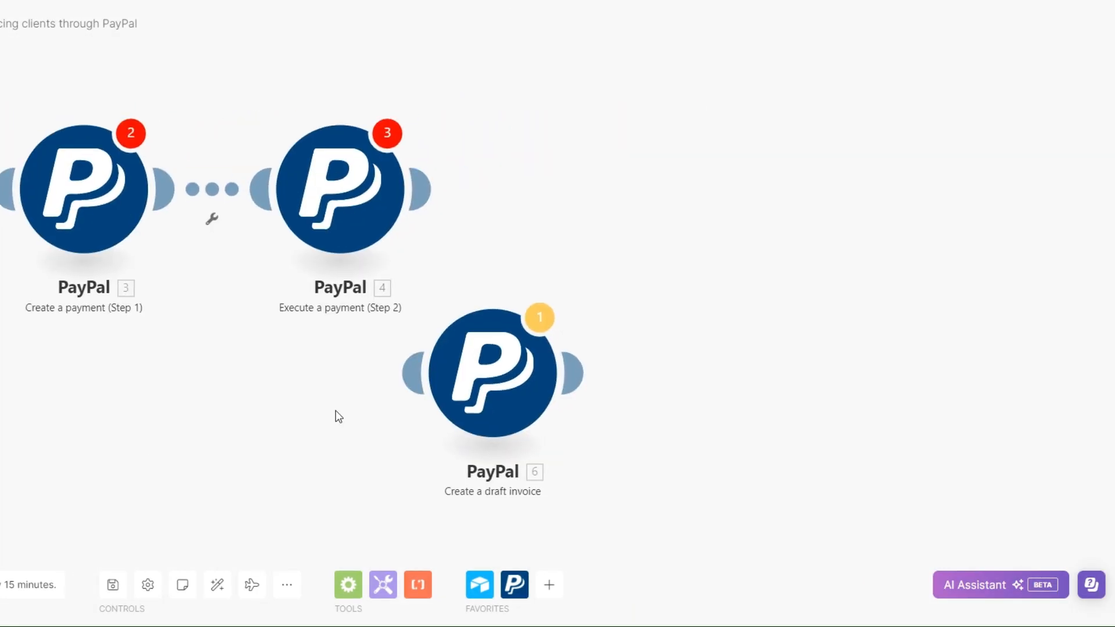
pyautogui.moveTo(506, 389); pyautogui.dragTo(484, 187)
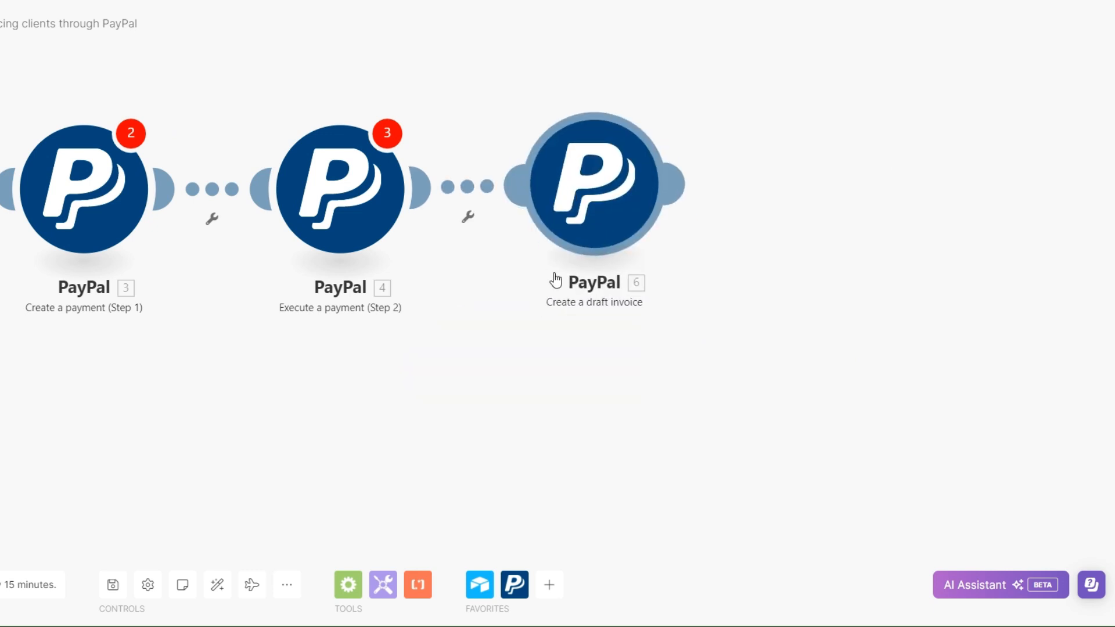
pyautogui.scroll(-3, 478, 438)
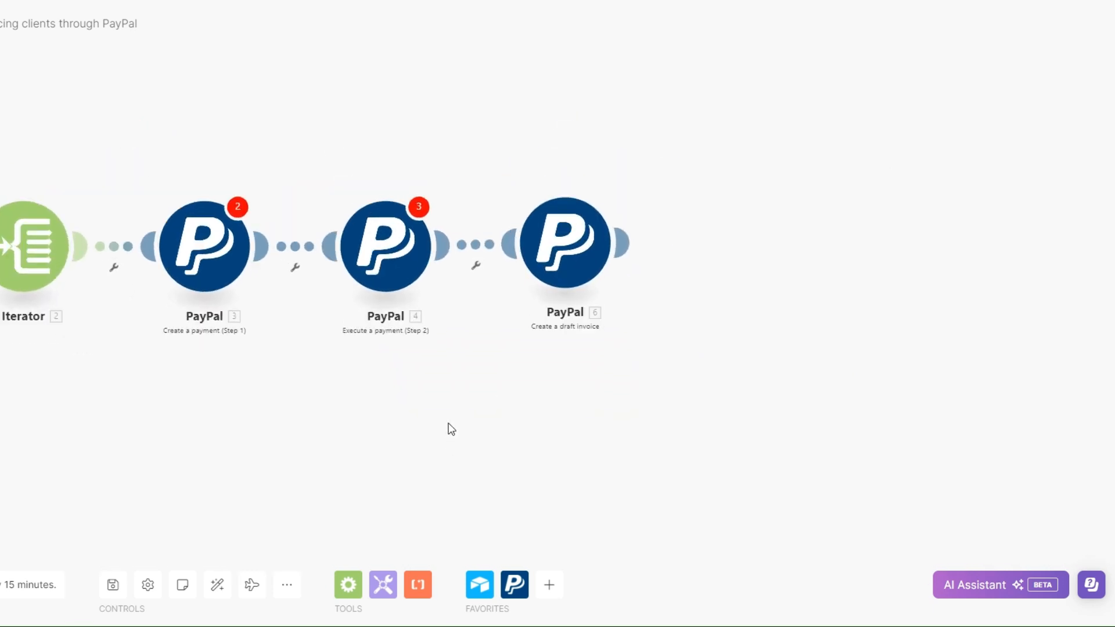
pyautogui.moveTo(550, 238)
pyautogui.mouseDown()
pyautogui.moveTo(565, 227)
pyautogui.moveTo(570, 237)
pyautogui.mouseUp()
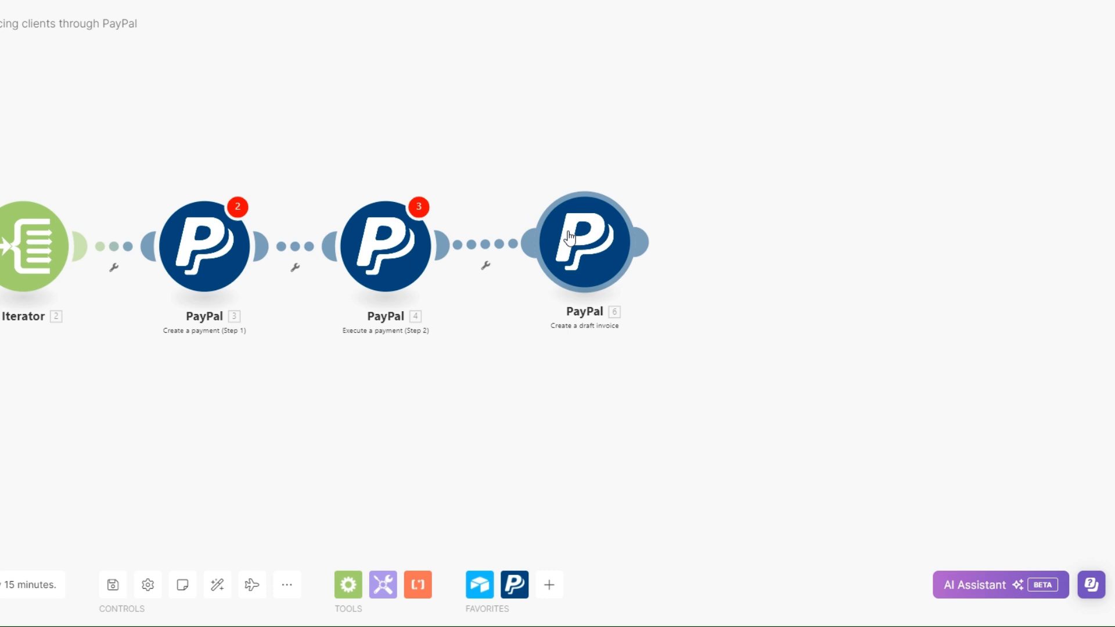
# Return to the AI Assistant's scenario and submit the prompt "send a an invoice using PayPal"
pyautogui.click(639, 242)
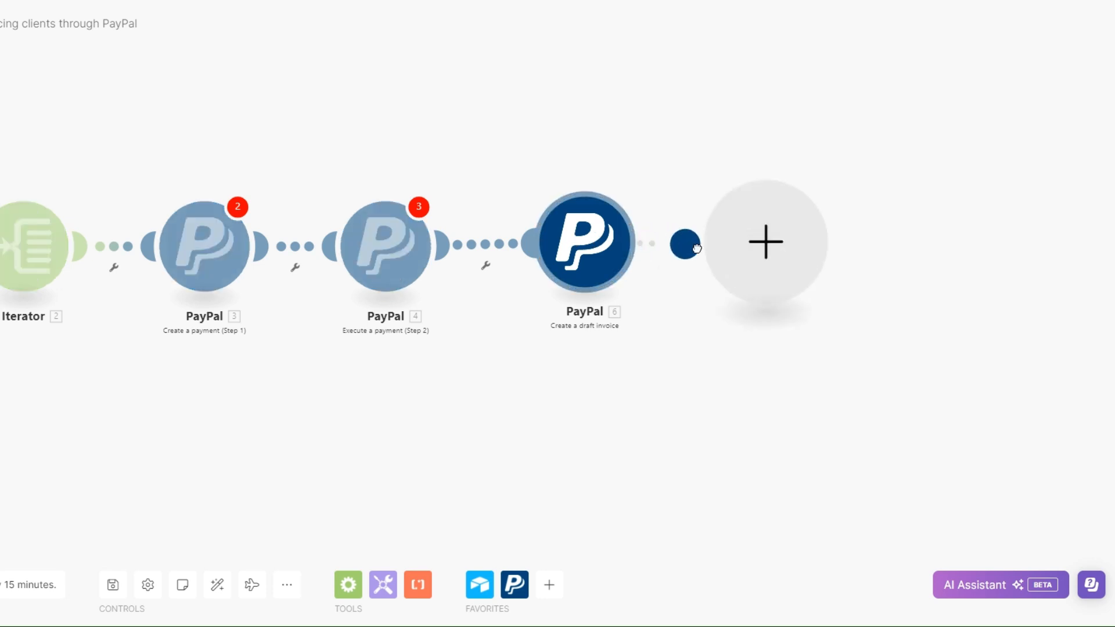
pyautogui.write('send')
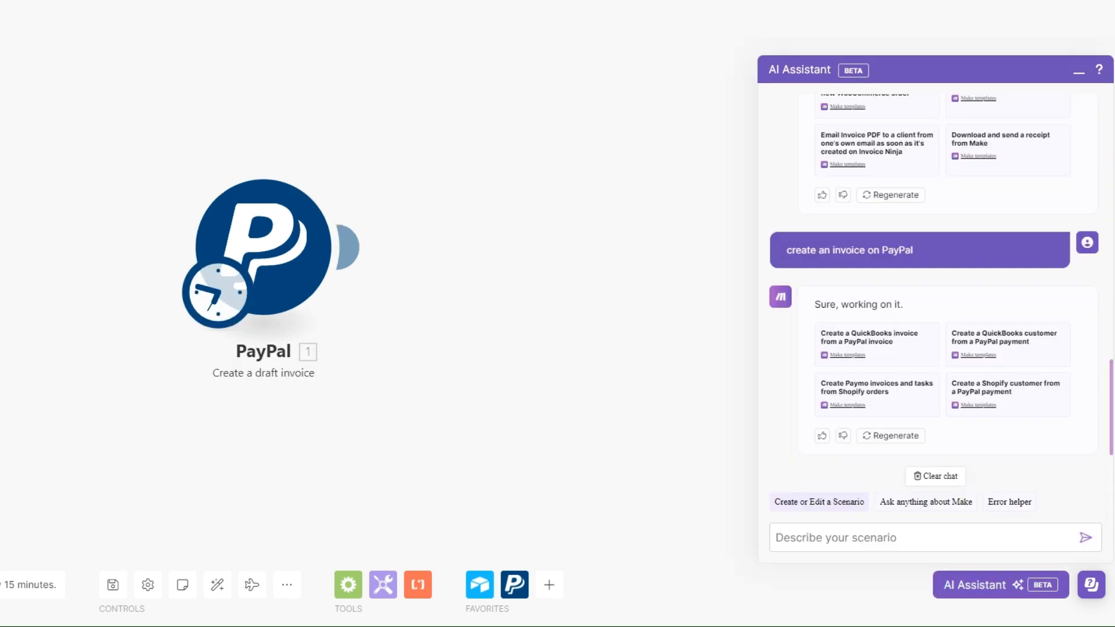
pyautogui.click(814, 538)
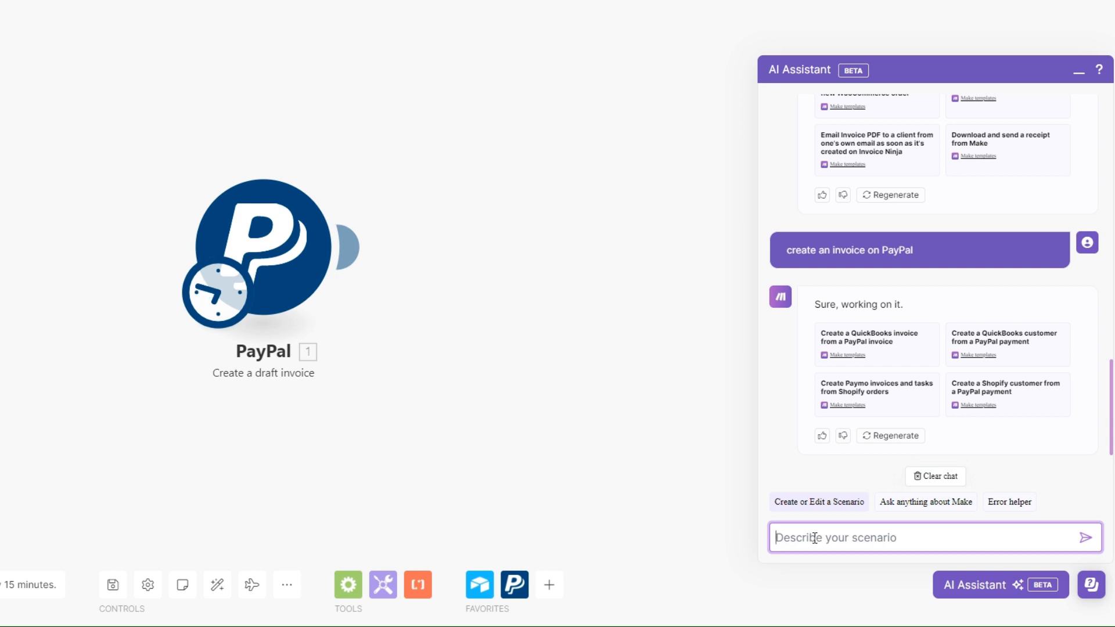
pyautogui.write('send a an invoice using PayPal')
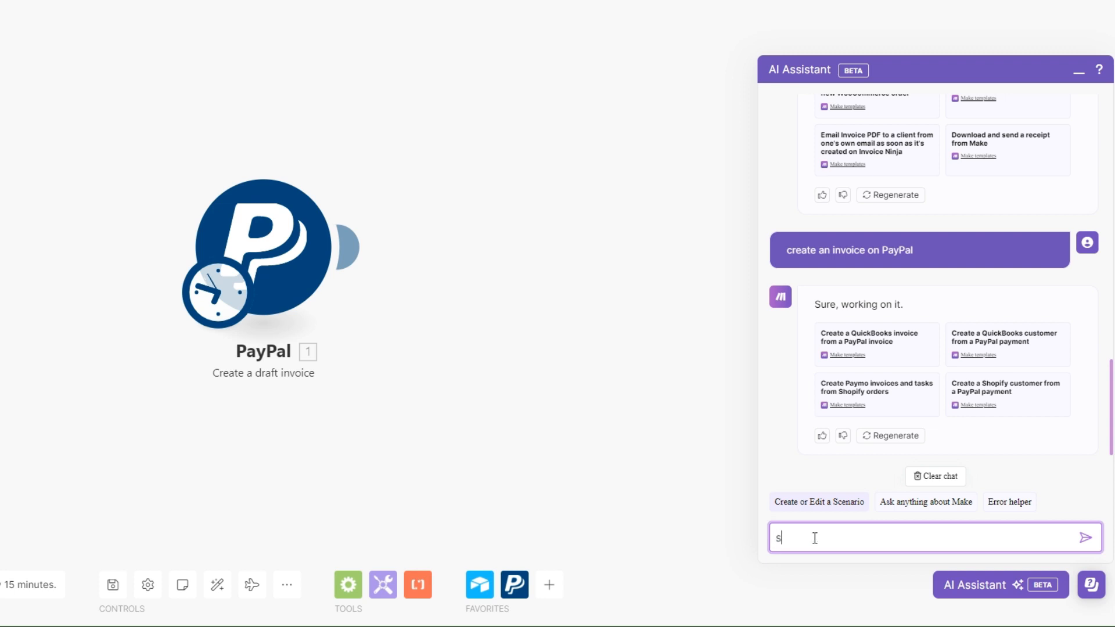
pyautogui.click(1084, 538)
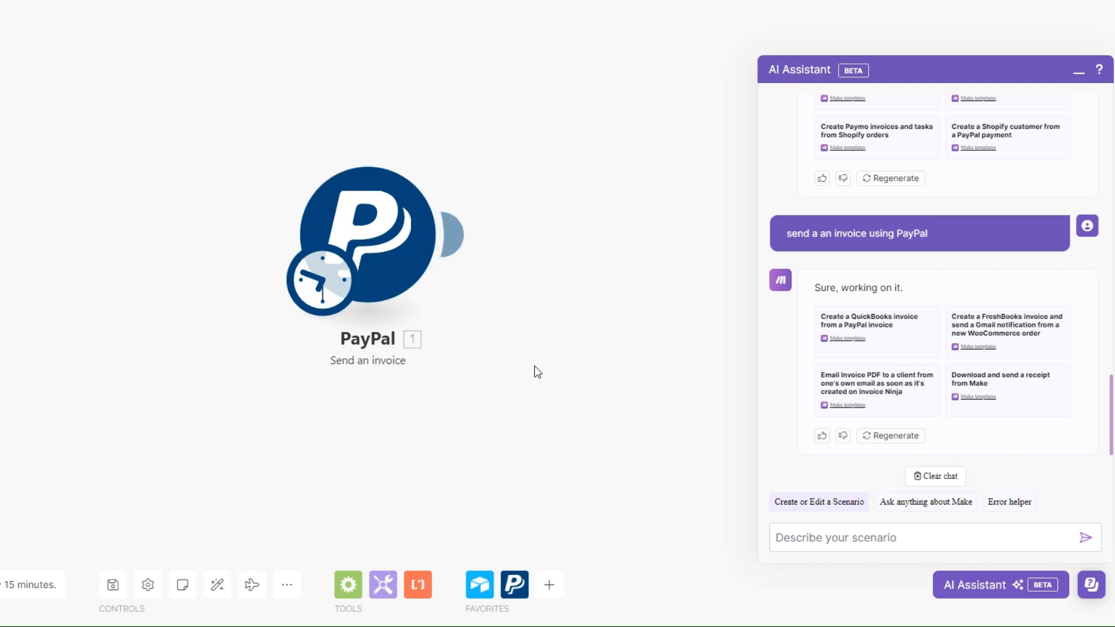
# Copy the PayPal Send an invoice module and paste it into the PayPal invoicing scenario
pyautogui.rightClick(386, 230)
pyautogui.click(567, 376)
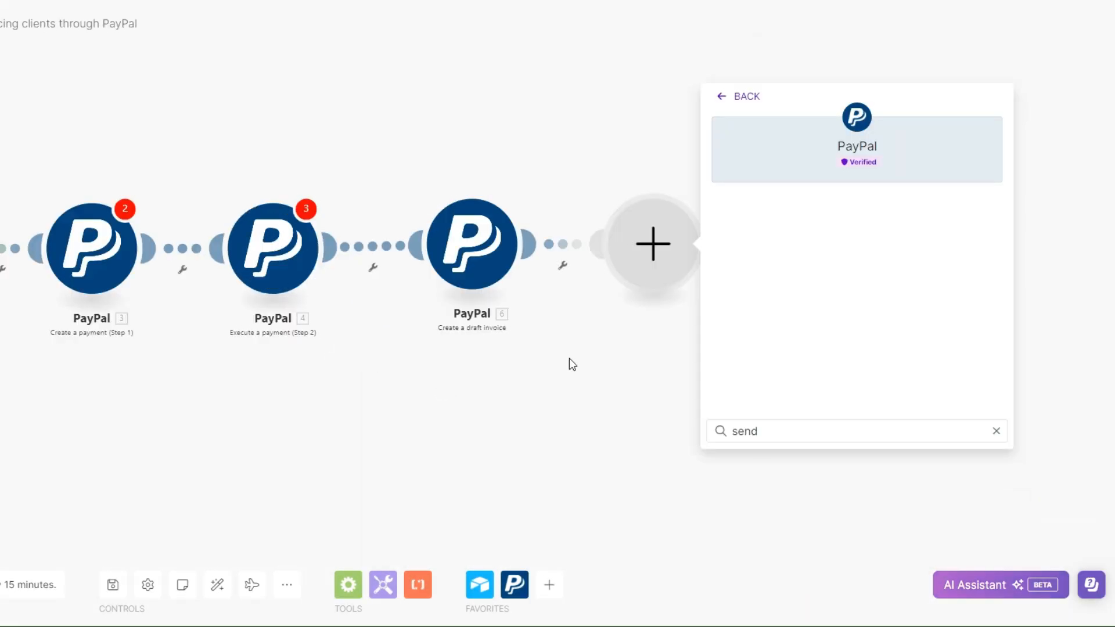
pyautogui.rightClick(637, 372)
pyautogui.click(671, 409)
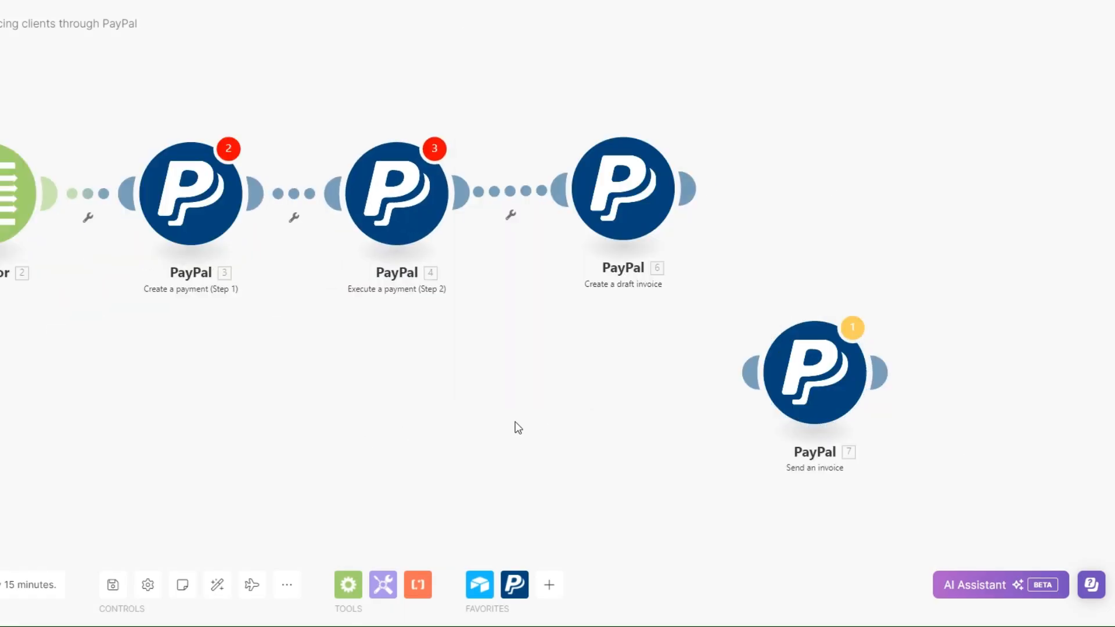
# Connect the pasted Send an invoice module to the end of the chain, after Create a draft invoice
pyautogui.moveTo(515, 423); pyautogui.dragTo(257, 431)
pyautogui.moveTo(522, 417); pyautogui.dragTo(600, 212)
pyautogui.scroll(-3, 417, 408)
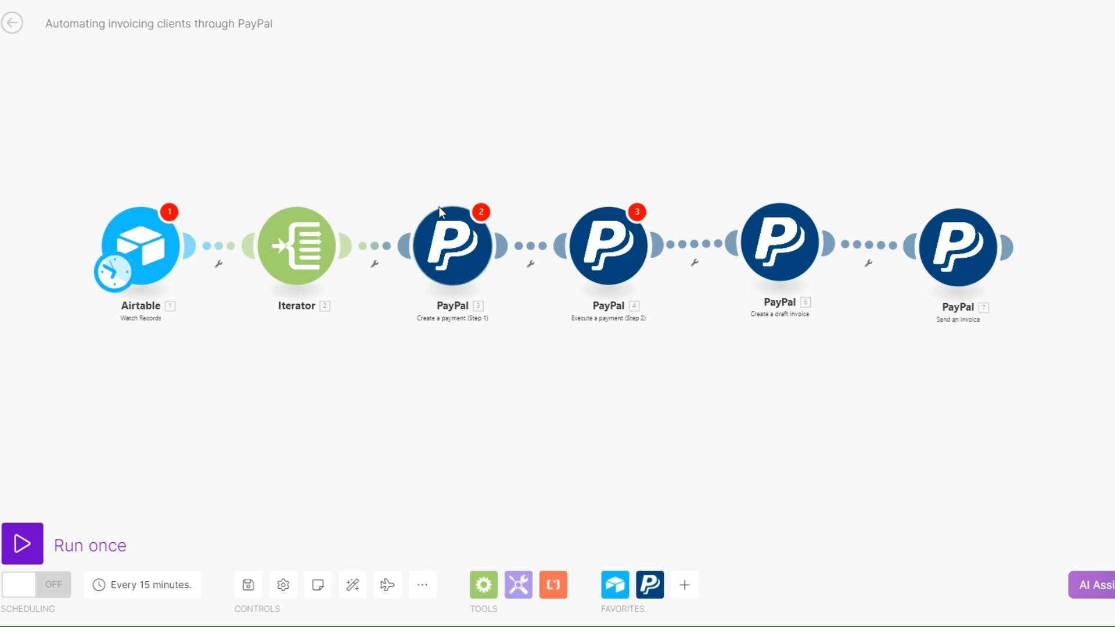
pyautogui.moveTo(454, 465); pyautogui.dragTo(400, 464)
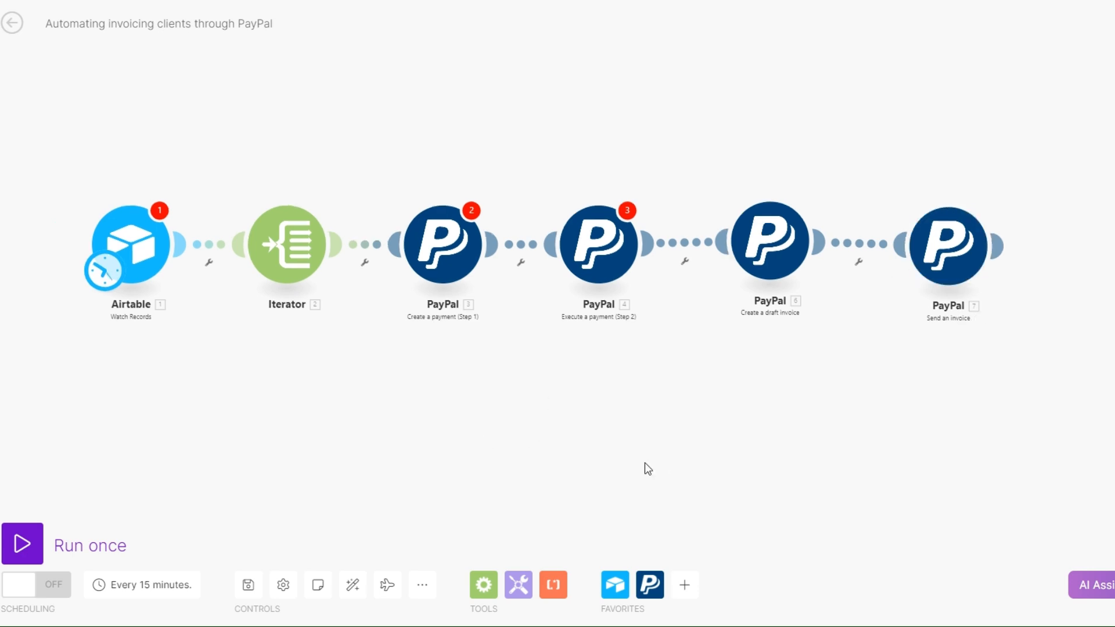
pyautogui.moveTo(582, 429); pyautogui.dragTo(567, 424)
pyautogui.scroll(-1, 567, 424)
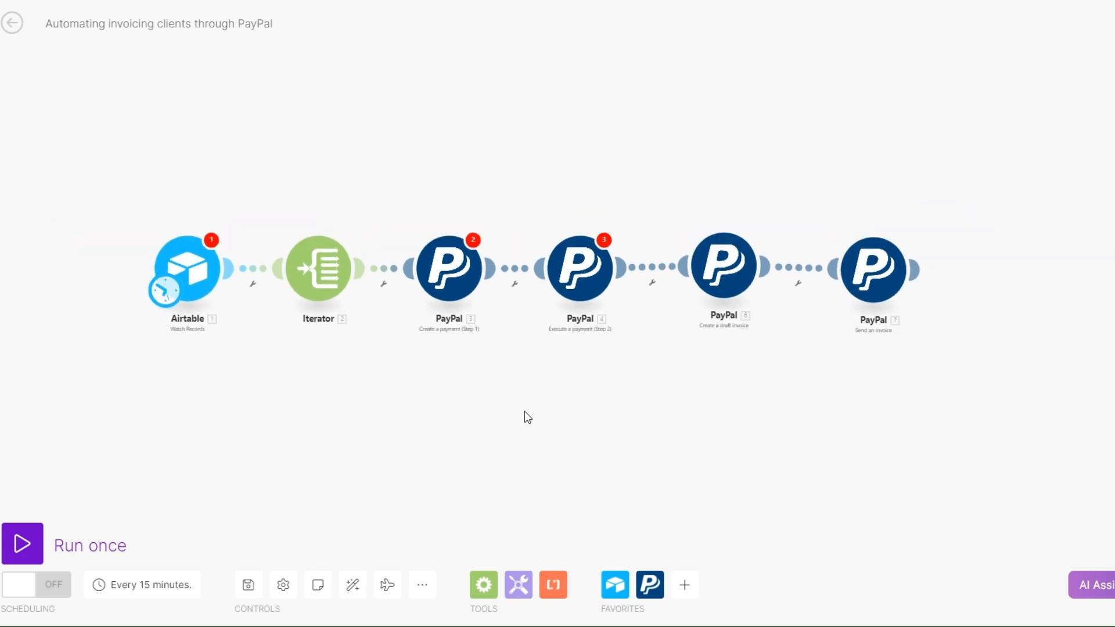
pyautogui.scroll(1, 523, 411)
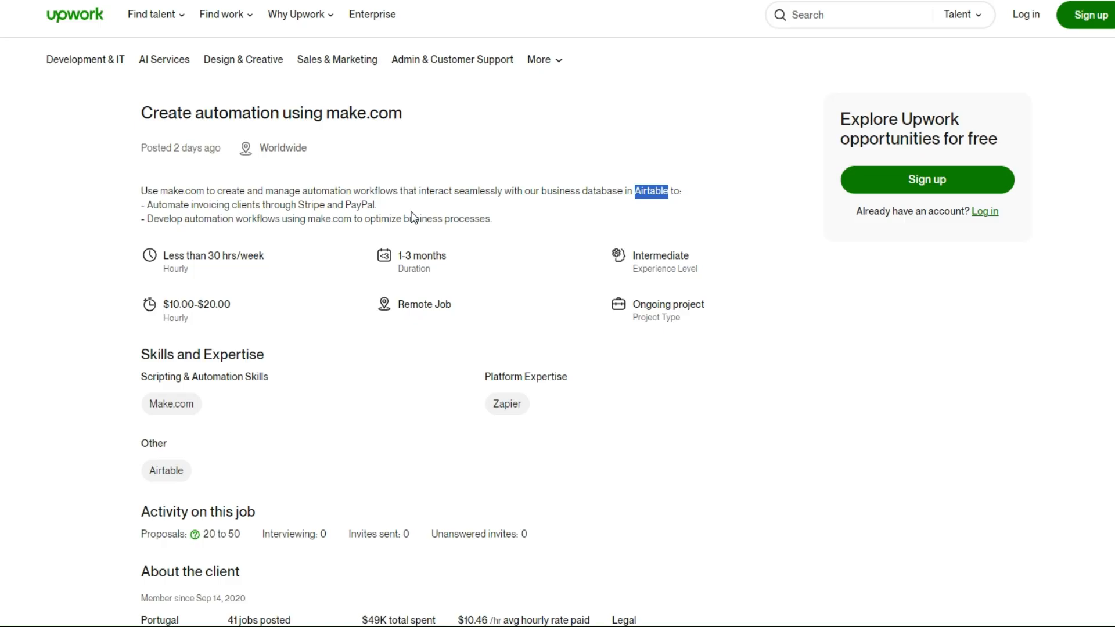
# Switch to the Upwork job posting and review the requirement to automate invoicing clients through Stripe and PayPal
pyautogui.click(413, 217)
pyautogui.moveTo(148, 204); pyautogui.dragTo(256, 203)
pyautogui.moveTo(260, 203); pyautogui.dragTo(426, 207)
pyautogui.click(430, 206)
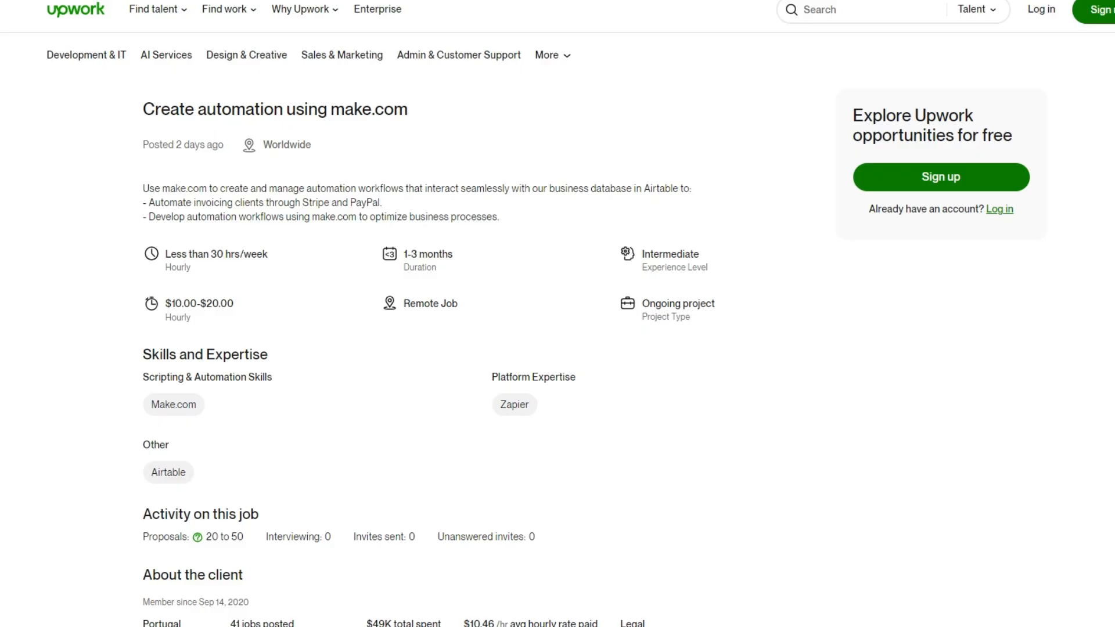
pyautogui.moveTo(140, 189); pyautogui.dragTo(388, 201)
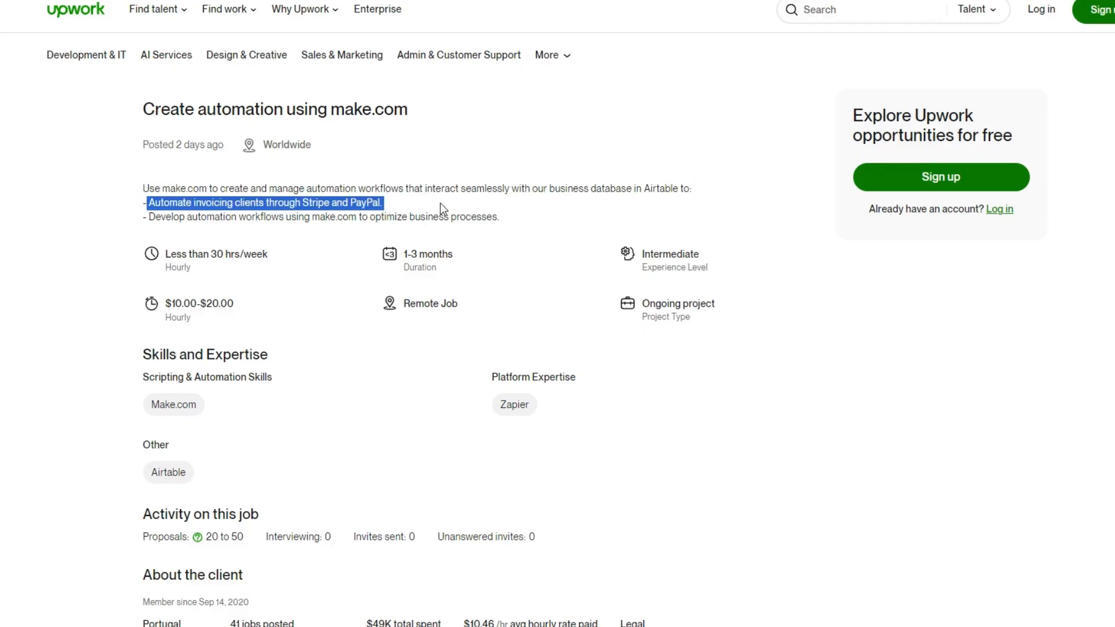
pyautogui.click(279, 207)
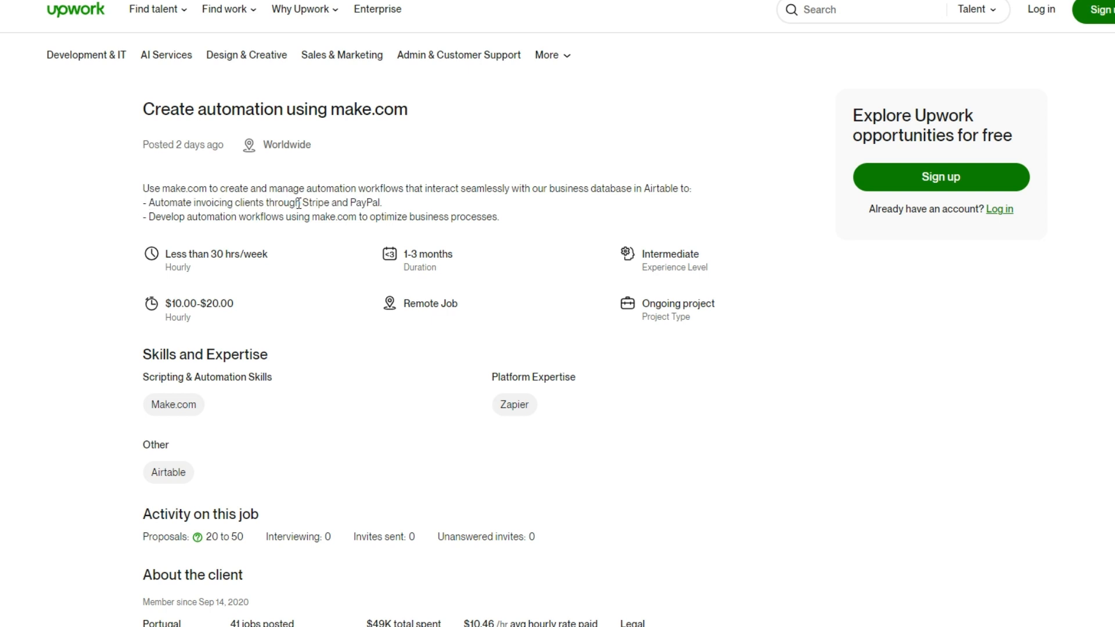